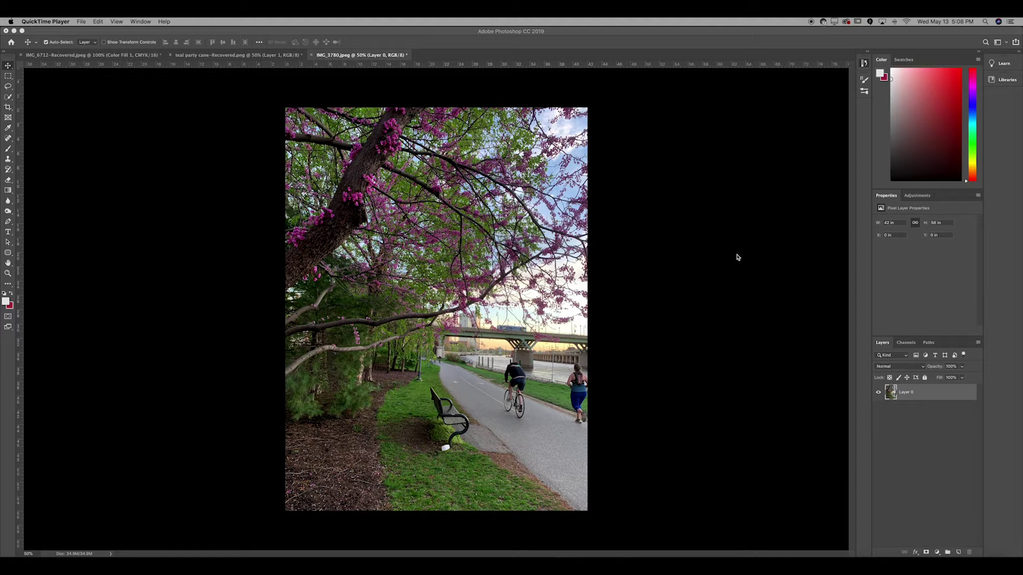
- Bring the Photoshop window with the riverside park photo IMG_3780.jpeg to the front
{"action": "left_click", "coordinate": [619, 304]}
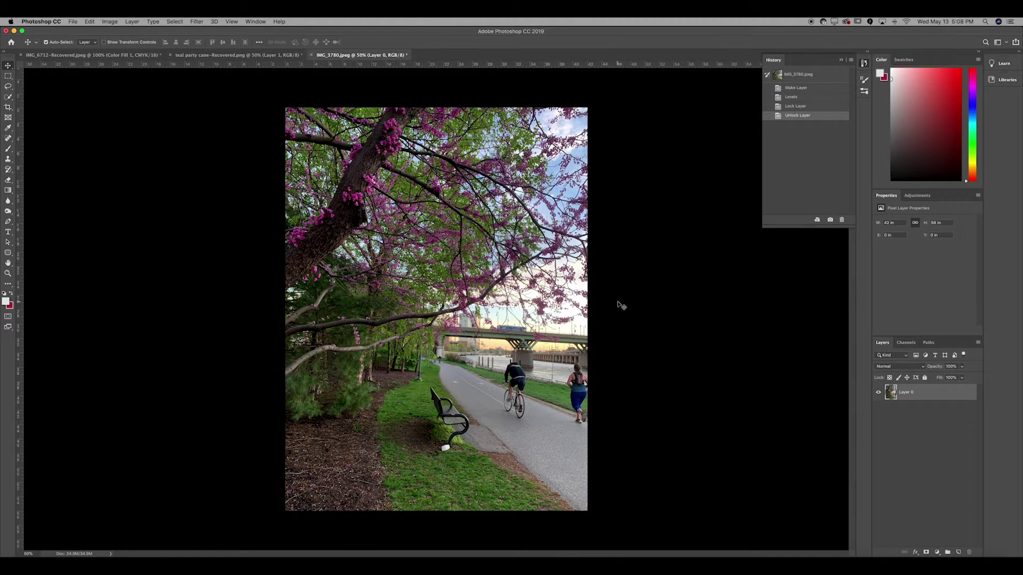
- Zoom to 100%, draw a loose Lasso outline around the cyclist, and nudge it left
{"action": "left_click", "coordinate": [9, 87]}
{"action": "left_click", "coordinate": [32, 86]}
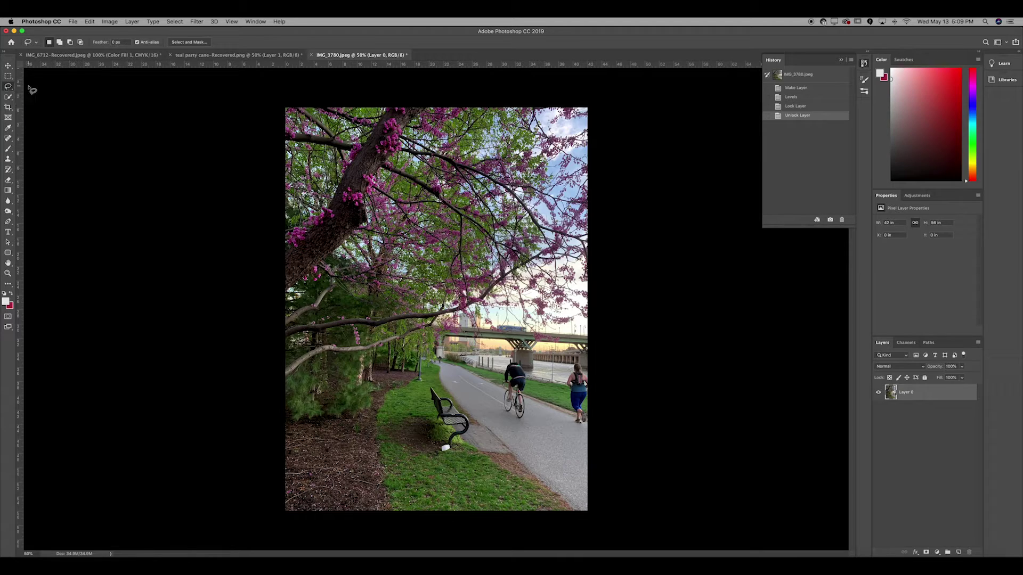
{"action": "key", "text": "super+equal"}
{"action": "key", "text": "super+equal"}
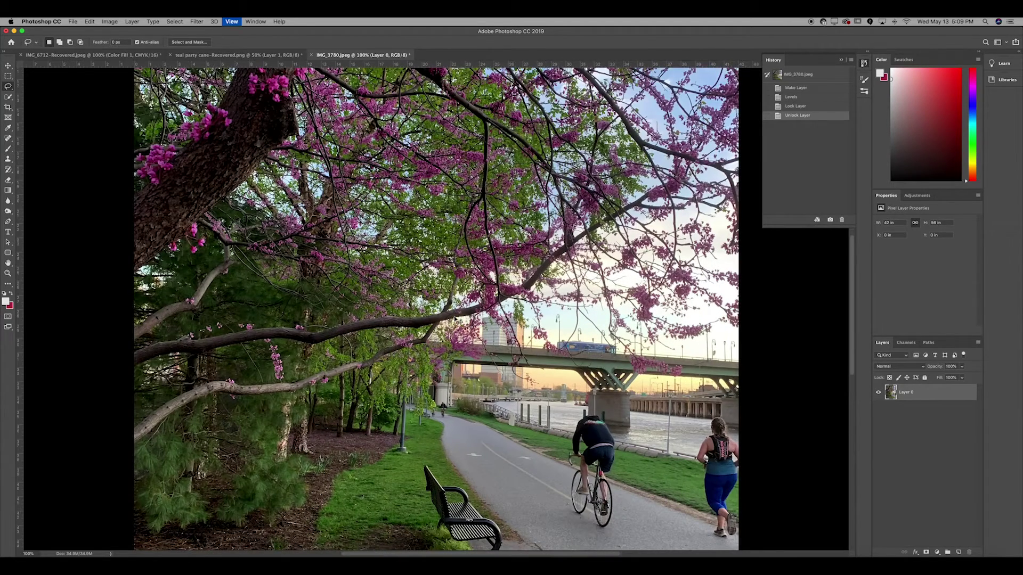
{"action": "key", "text": "super+equal"}
{"action": "mouse_move", "coordinate": [499, 332]}
{"action": "left_mouse_down"}
{"action": "mouse_move", "coordinate": [486, 274]}
{"action": "mouse_move", "coordinate": [458, 284]}
{"action": "mouse_move", "coordinate": [444, 325]}
{"action": "mouse_move", "coordinate": [446, 375]}
{"action": "mouse_move", "coordinate": [494, 396]}
{"action": "mouse_move", "coordinate": [499, 334]}
{"action": "left_mouse_up"}
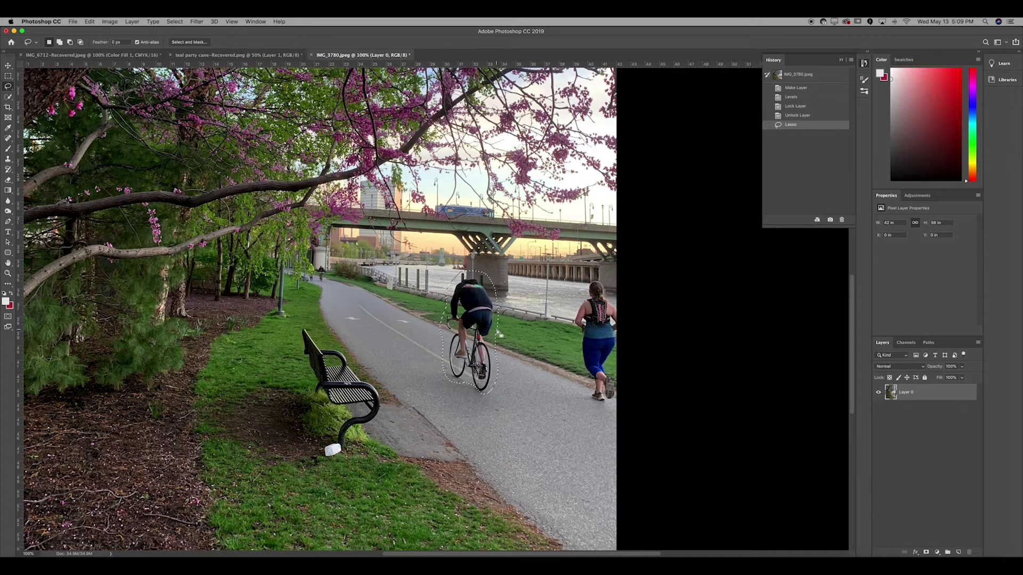
{"action": "key", "text": "Left"}
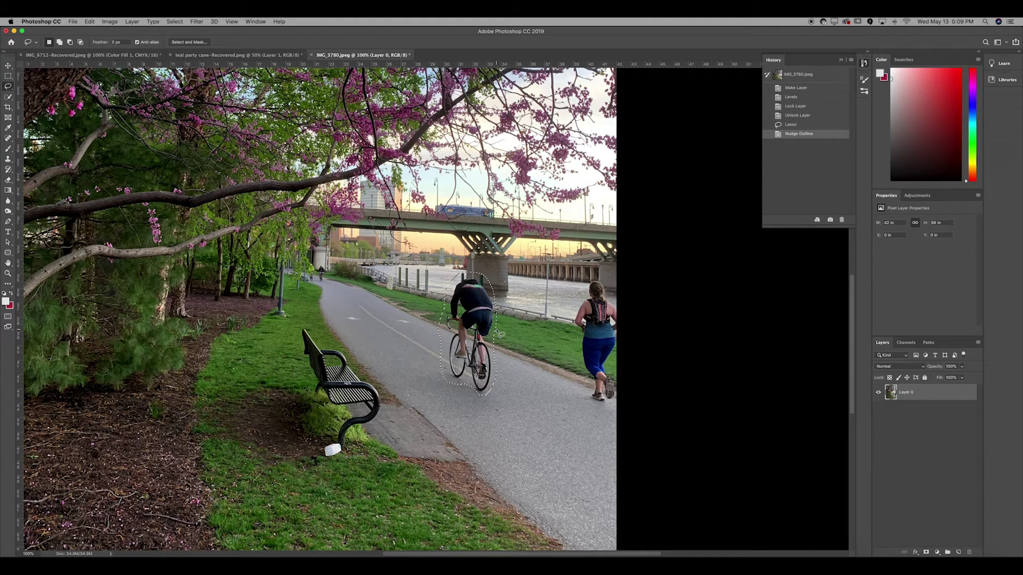
- Fill the cyclist selection using Edit > Fill with Contents set to Content-Aware
{"action": "left_click", "coordinate": [89, 21]}
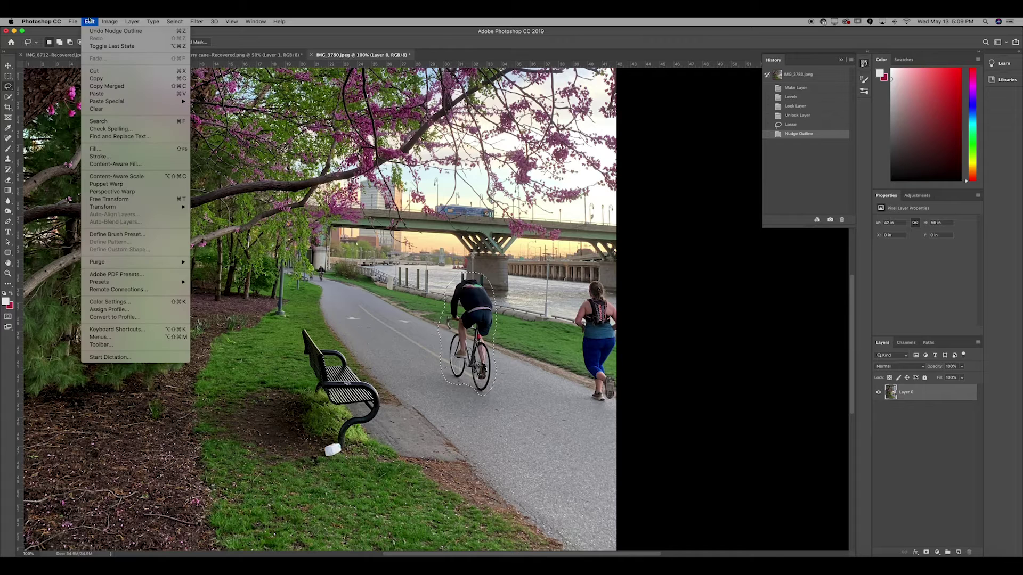
{"action": "left_click", "coordinate": [122, 149]}
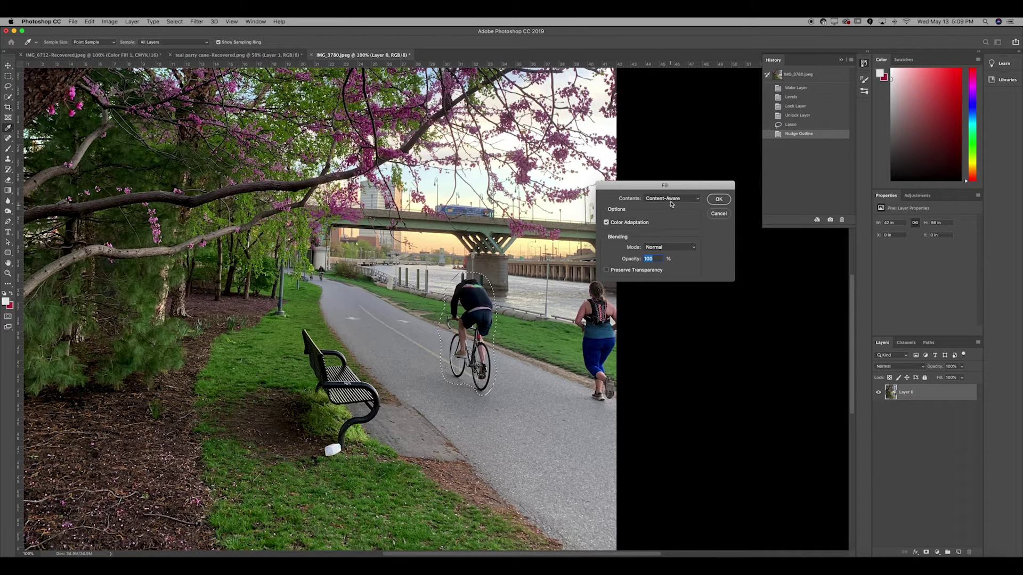
{"action": "left_click", "coordinate": [672, 204]}
{"action": "left_click", "coordinate": [722, 216]}
{"action": "left_click", "coordinate": [721, 216]}
{"action": "key", "text": "shift+F5"}
{"action": "left_click_drag", "start_coordinate": [656, 189], "coordinate": [616, 171]}
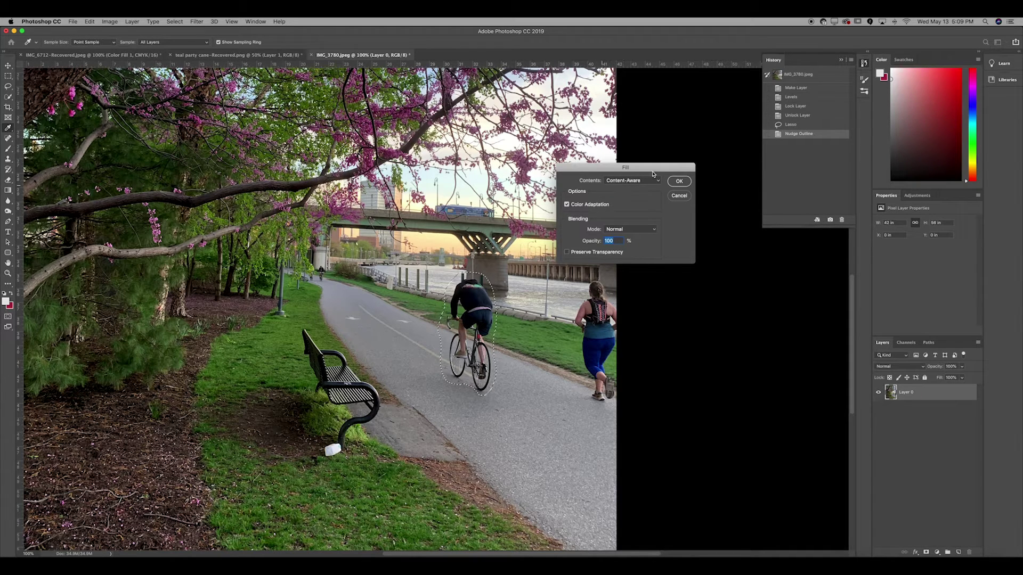
{"action": "left_click", "coordinate": [679, 182]}
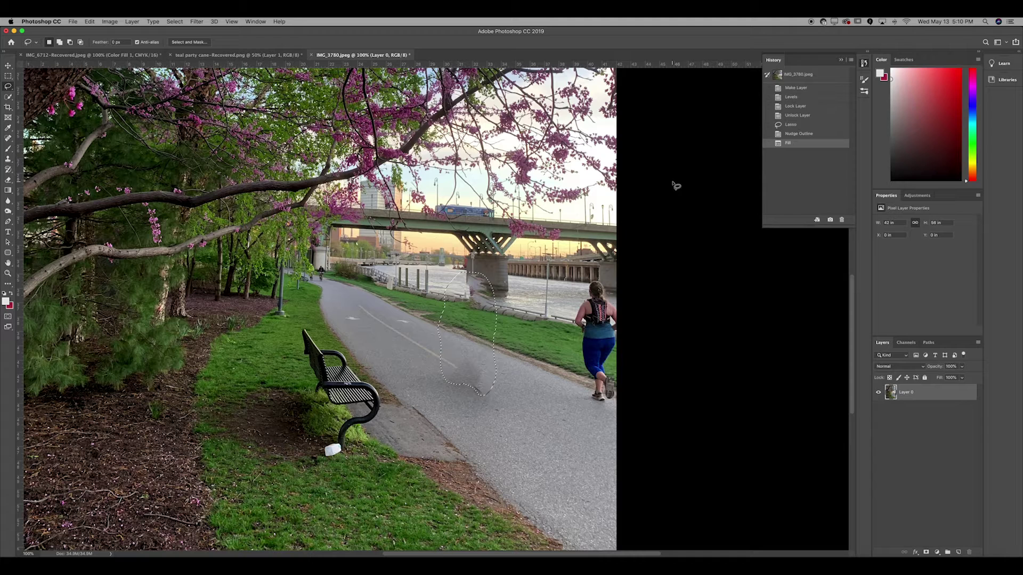
- Undo the deselect and fill back to Unlock Layer, then redraw a tighter lasso around the cyclist
{"action": "key", "text": "super+d"}
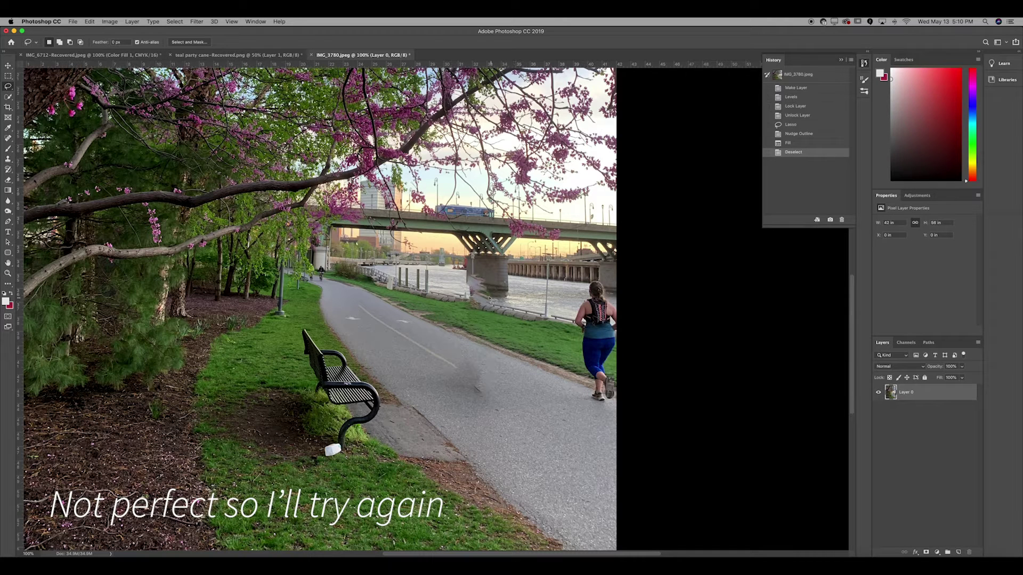
{"action": "key", "text": "super+alt+z"}
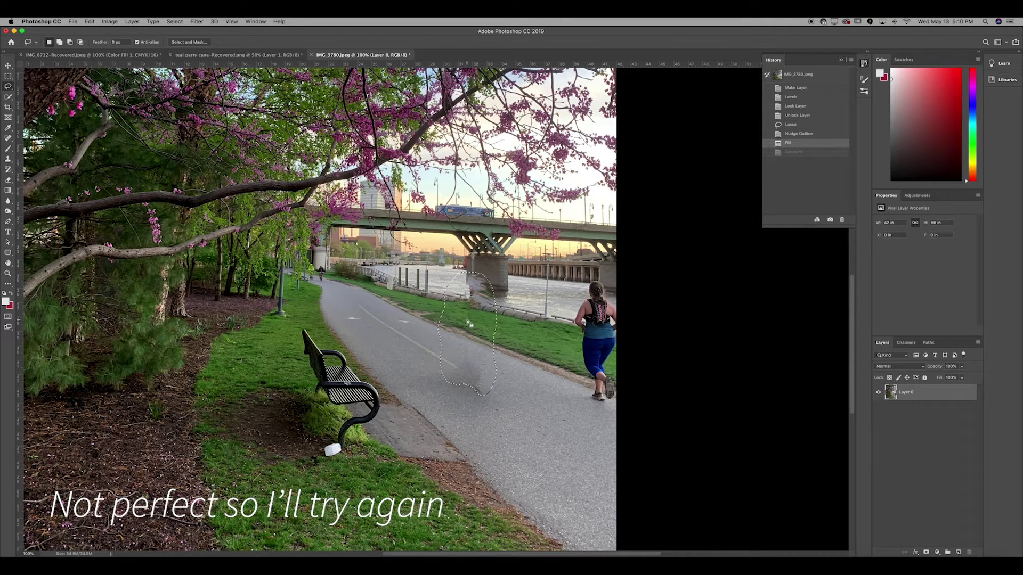
{"action": "key", "text": "super+alt+z"}
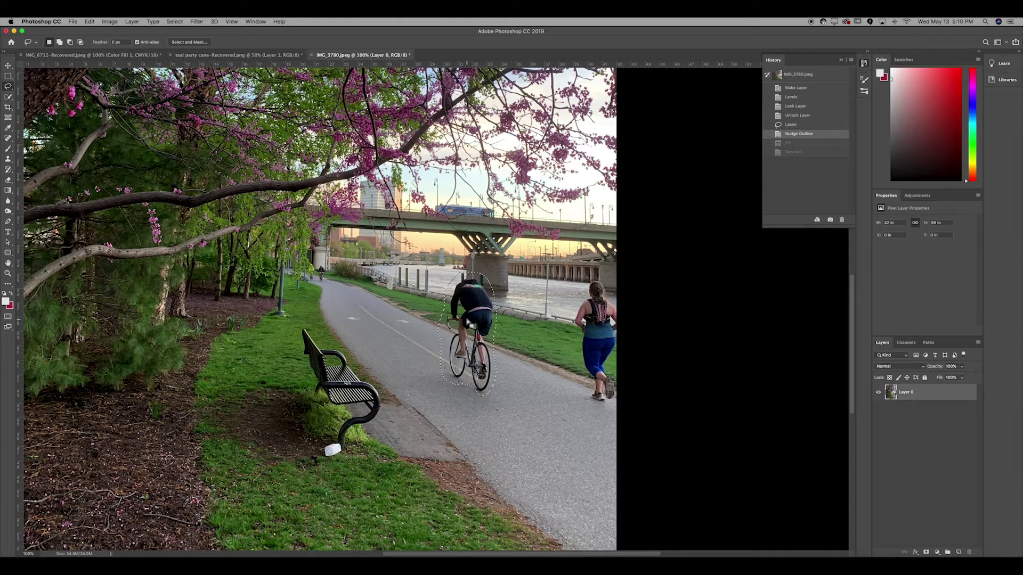
{"action": "key", "text": "super+alt+z"}
{"action": "key", "text": "super+alt+z"}
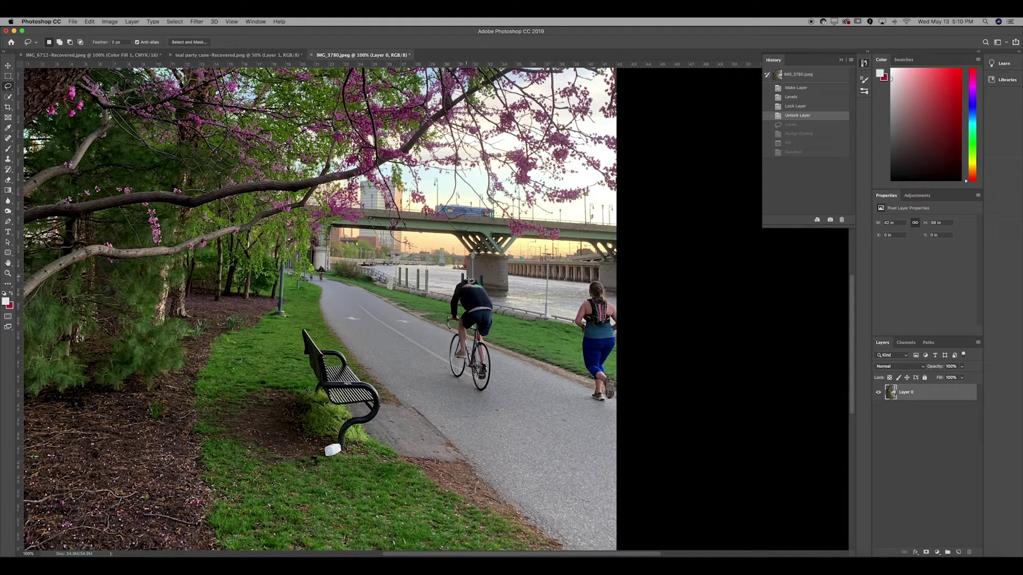
{"action": "mouse_move", "coordinate": [456, 280]}
{"action": "left_mouse_down"}
{"action": "mouse_move", "coordinate": [444, 327]}
{"action": "mouse_move", "coordinate": [451, 380]}
{"action": "mouse_move", "coordinate": [485, 396]}
{"action": "mouse_move", "coordinate": [499, 375]}
{"action": "mouse_move", "coordinate": [499, 301]}
{"action": "mouse_move", "coordinate": [463, 278]}
{"action": "left_mouse_up"}
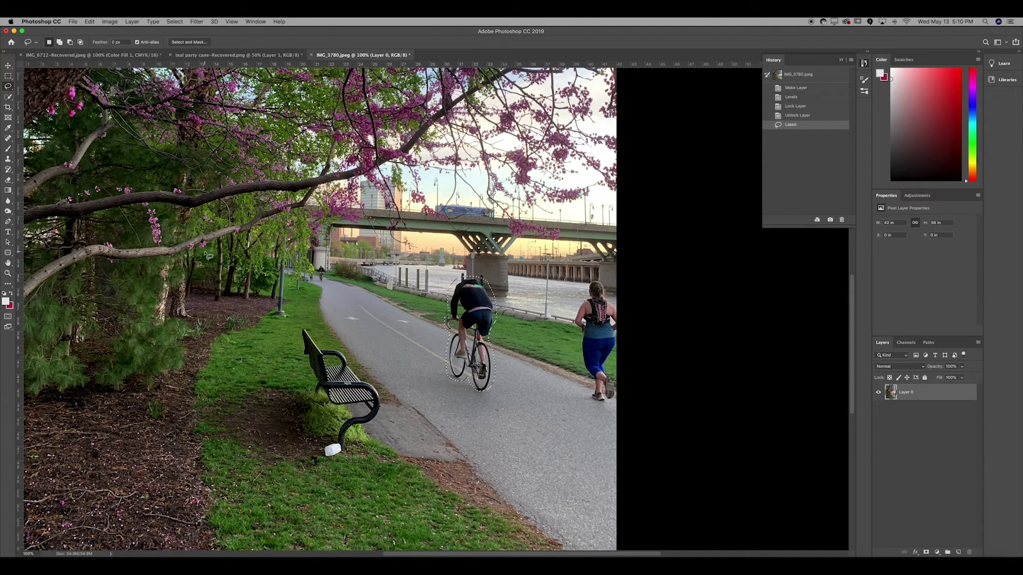
{"action": "key", "text": "Right"}
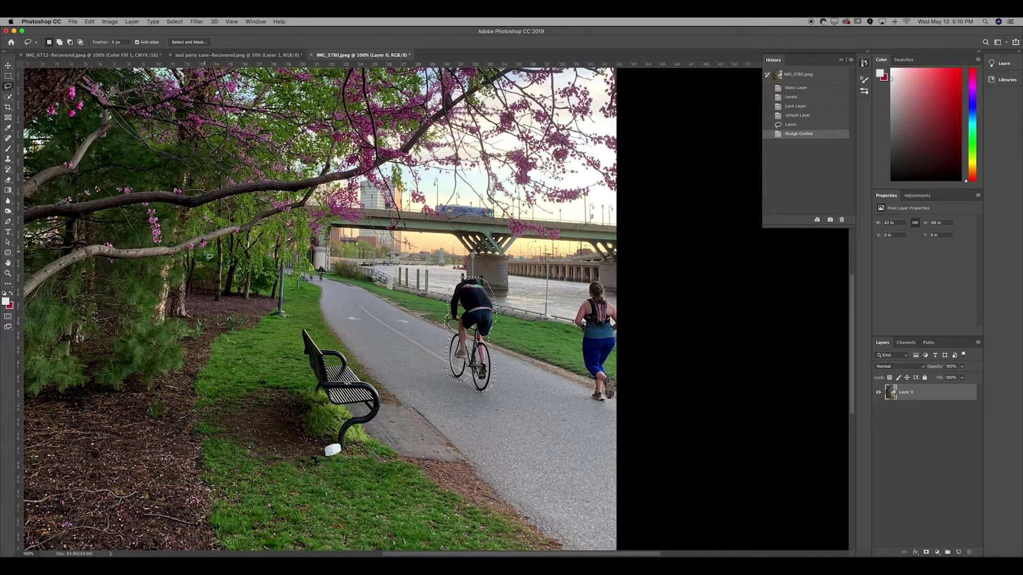
- Review the Fill dialog's Contents options, leave Content-Aware selected, and cancel
{"action": "key", "text": "i"}
{"action": "key", "text": "shift+BackSpace"}
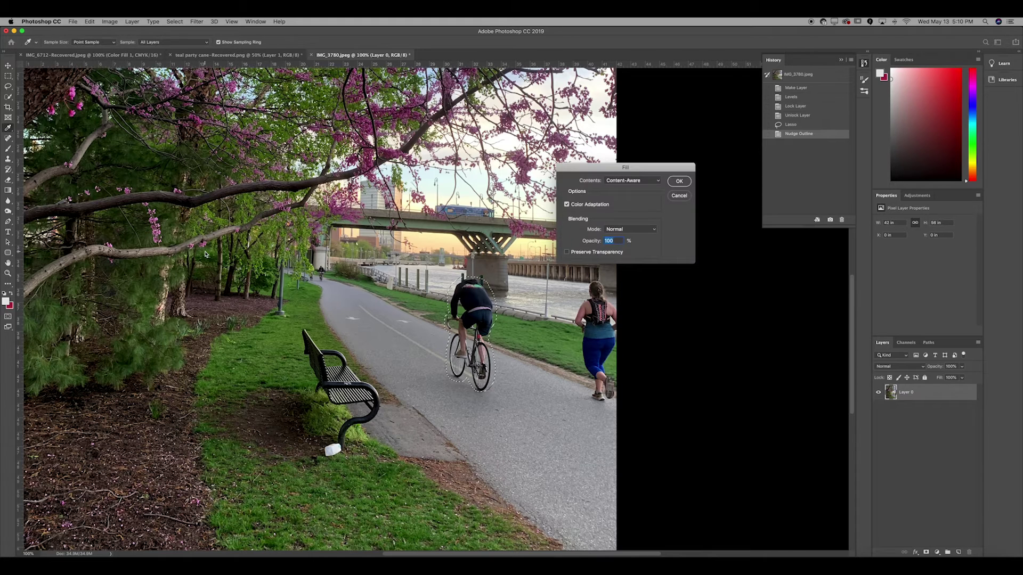
{"action": "left_click", "coordinate": [635, 183]}
{"action": "left_click", "coordinate": [641, 183]}
{"action": "left_click", "coordinate": [634, 182]}
{"action": "left_click", "coordinate": [625, 182]}
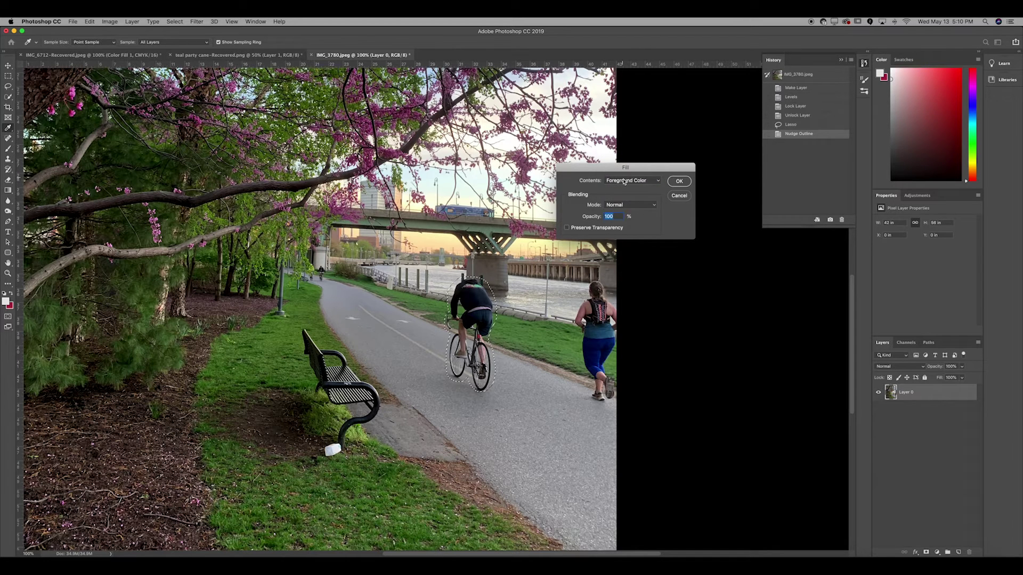
{"action": "left_click", "coordinate": [624, 182]}
{"action": "left_click", "coordinate": [624, 205]}
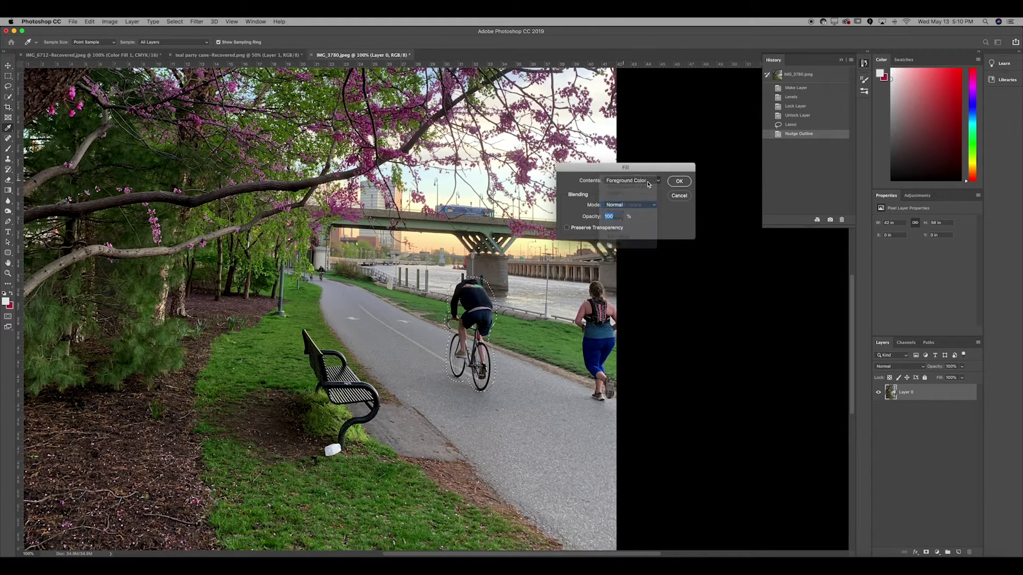
{"action": "left_click", "coordinate": [657, 183]}
{"action": "left_click", "coordinate": [654, 182]}
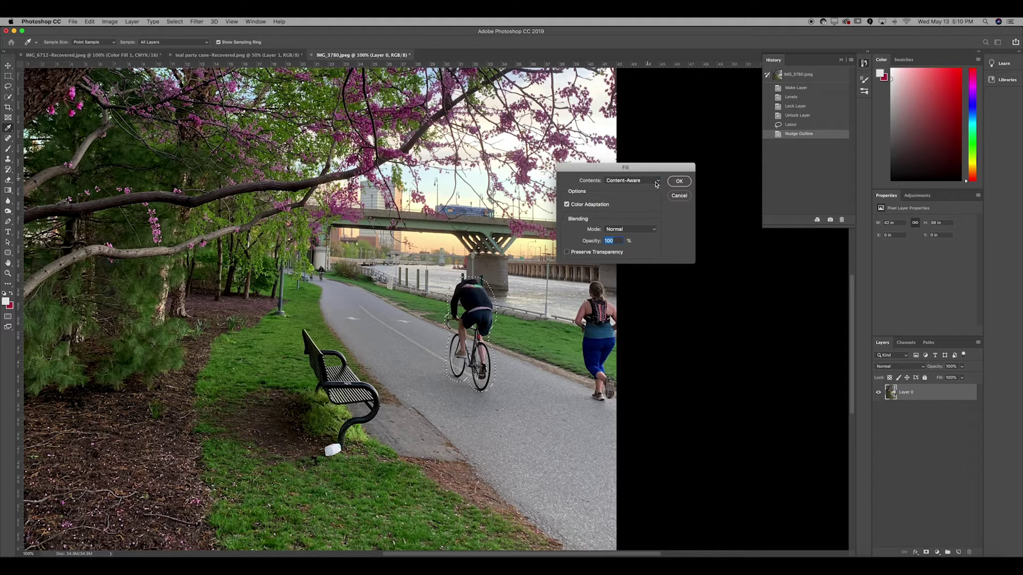
{"action": "left_click", "coordinate": [677, 195]}
- Apply a Content-Aware fill to the new cyclist selection through Edit > Fill
{"action": "left_click", "coordinate": [90, 21]}
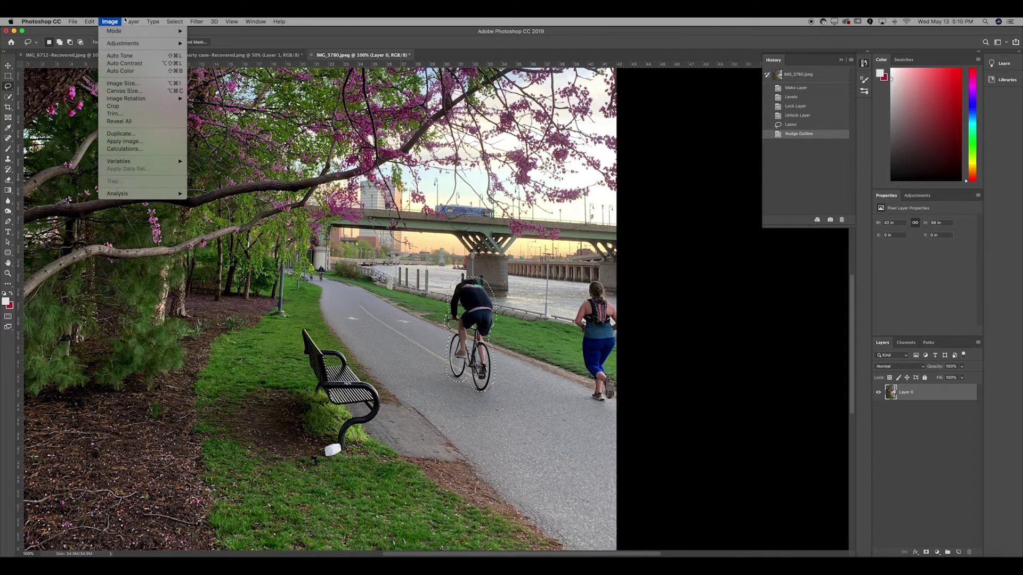
{"action": "left_click", "coordinate": [96, 149]}
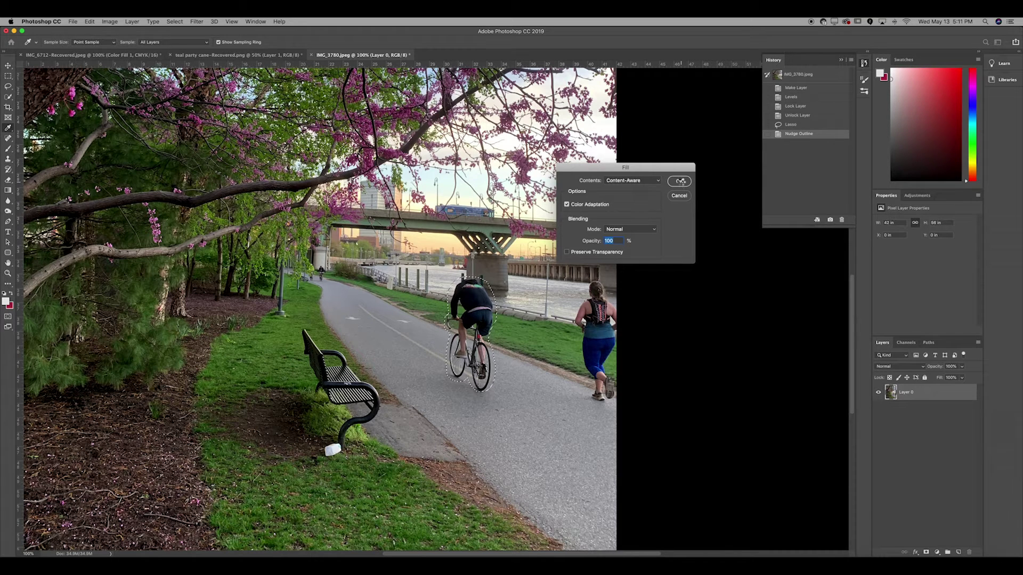
{"action": "left_click", "coordinate": [681, 181]}
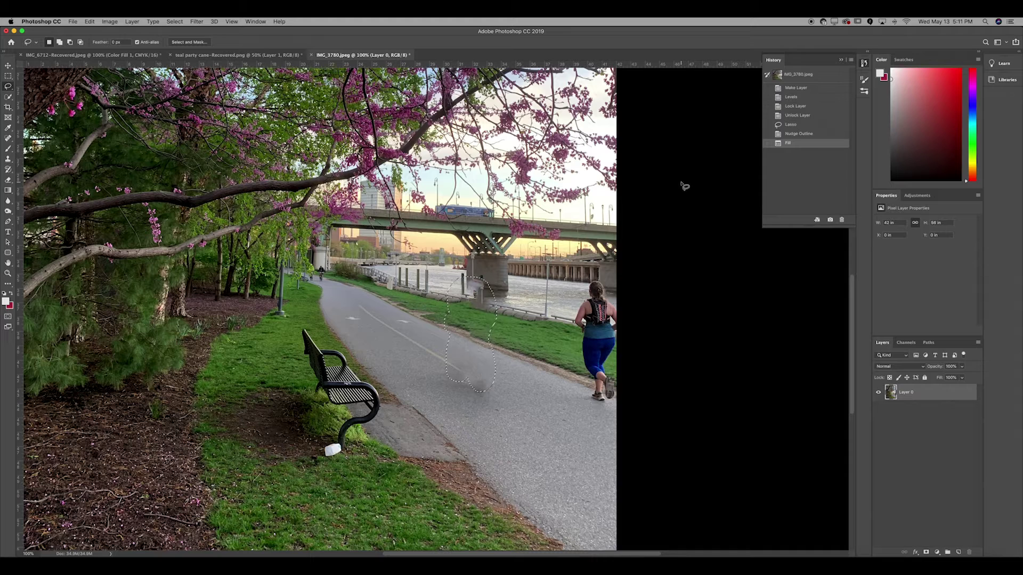
- Deselect and zoom to 300% on the bridge pier and post
{"action": "key", "text": "super+d"}
{"action": "key", "text": "super+minus"}
{"action": "key", "text": "super+minus"}
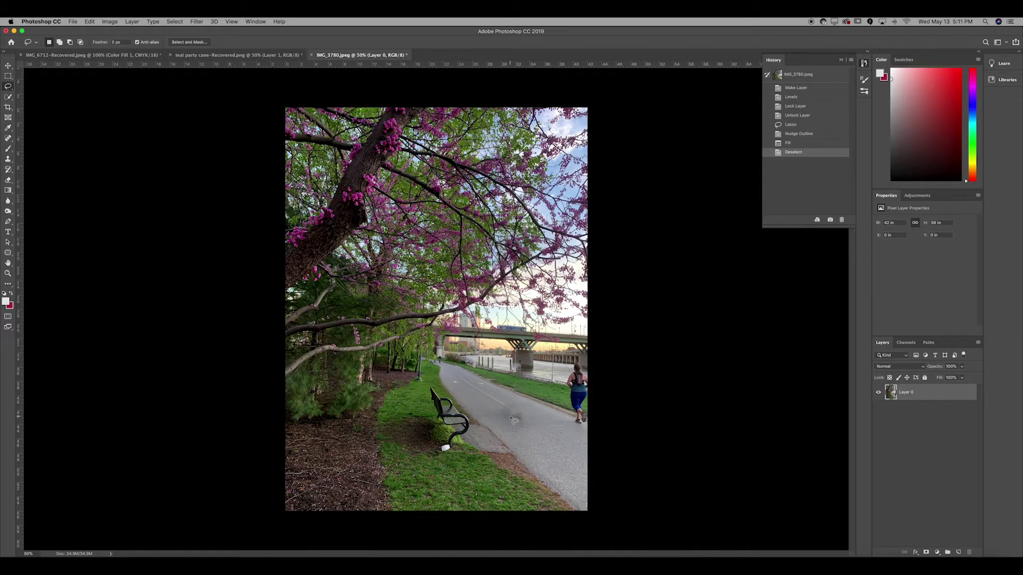
{"action": "key", "text": "super+plus"}
{"action": "key", "text": "super+plus"}
{"action": "key", "text": "super+plus"}
{"action": "key", "text": "super+plus"}
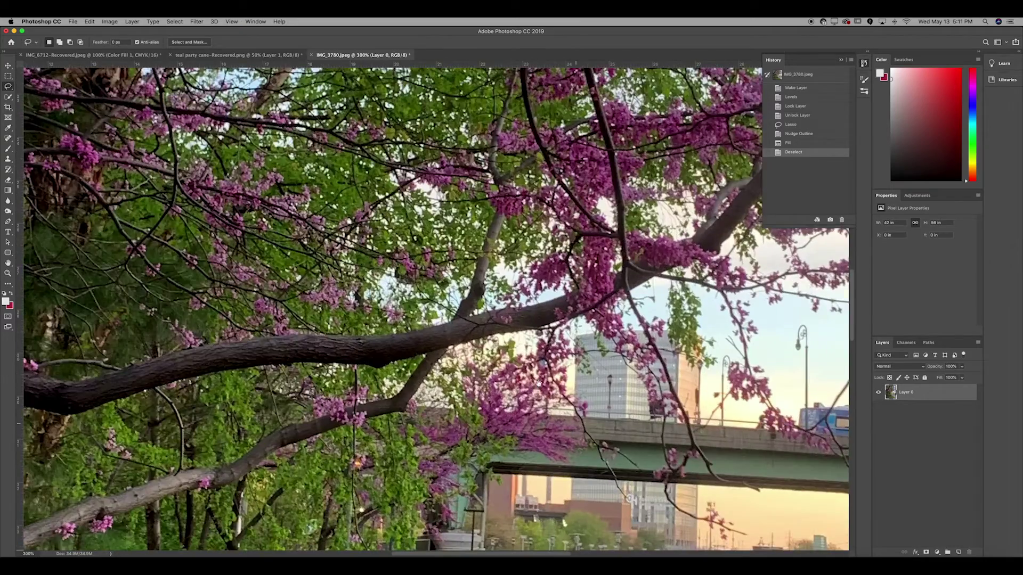
{"action": "left_click_drag", "start_coordinate": [538, 382], "coordinate": [346, 225]}
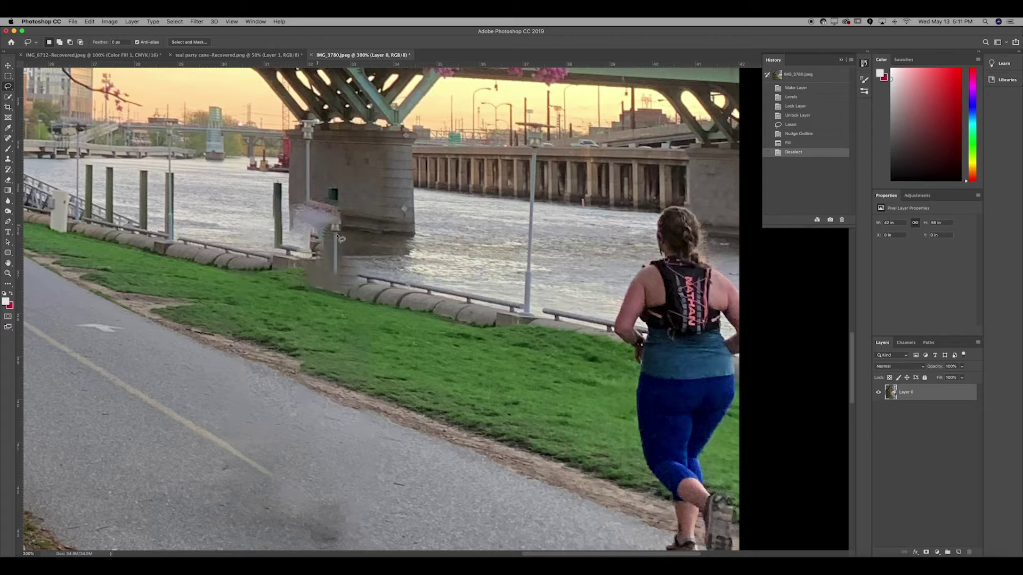
- Heal the leftover smudge by the post and pier with a smaller Spot Healing Brush
{"action": "key", "text": "j"}
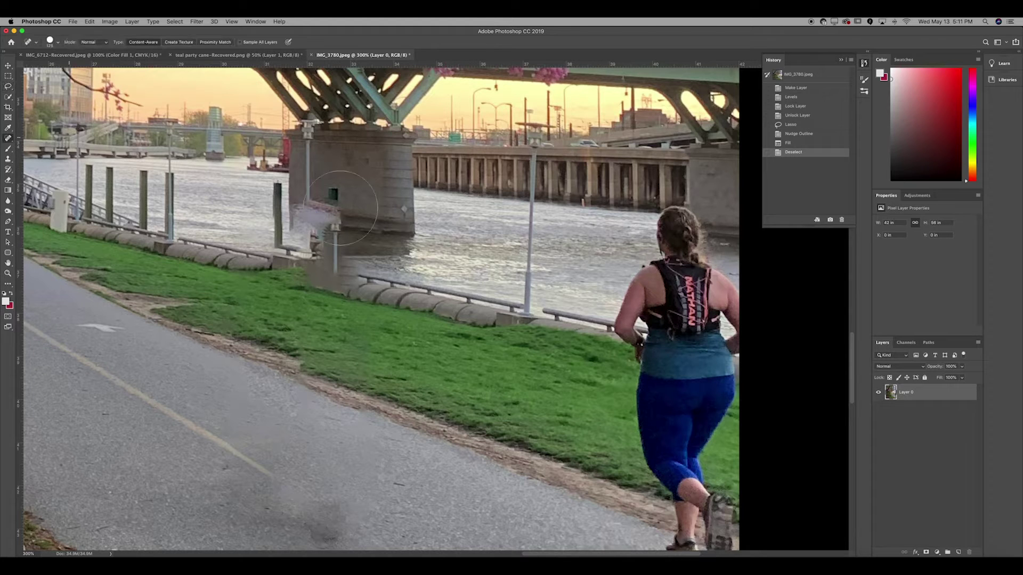
{"action": "key", "text": "bracketleft"}
{"action": "key", "text": "bracketleft"}
{"action": "key", "text": "bracketleft"}
{"action": "key", "text": "bracketleft"}
{"action": "key", "text": "bracketleft"}
{"action": "key", "text": "bracketleft"}
{"action": "key", "text": "bracketleft"}
{"action": "key", "text": "bracketleft"}
{"action": "left_click_drag", "start_coordinate": [337, 207], "coordinate": [340, 253]}
{"action": "left_click", "coordinate": [341, 255]}
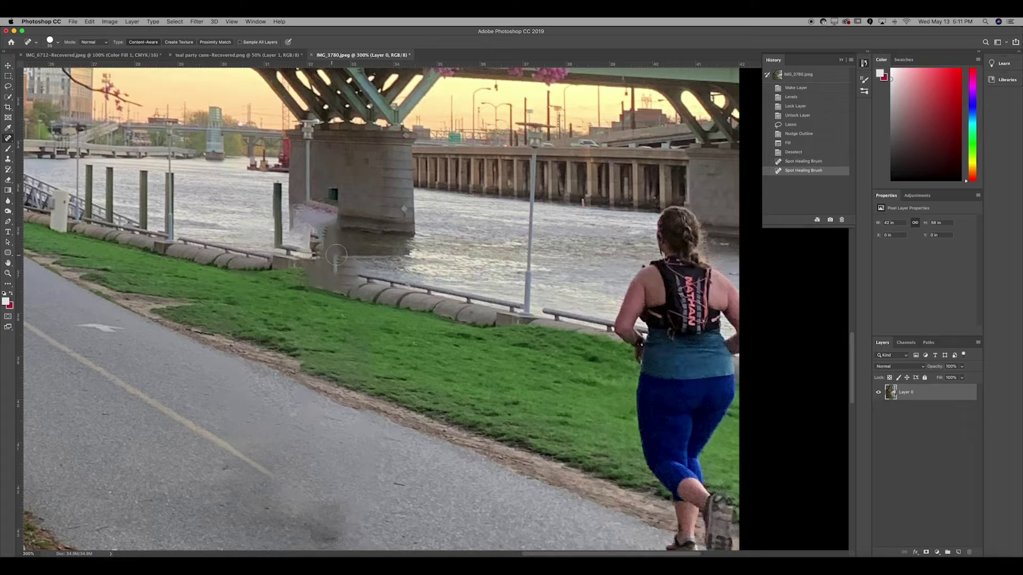
{"action": "left_click", "coordinate": [344, 253]}
{"action": "left_click", "coordinate": [331, 244]}
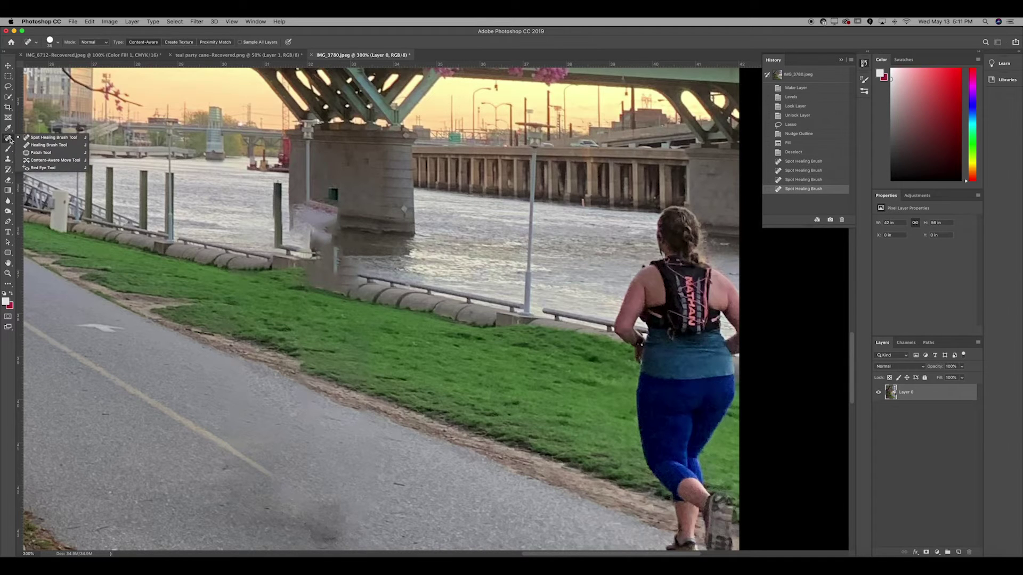
- Clone Stamp over the area around the railing post and the smear near the pier base
{"action": "left_click", "coordinate": [8, 158]}
{"action": "left_click", "coordinate": [31, 159]}
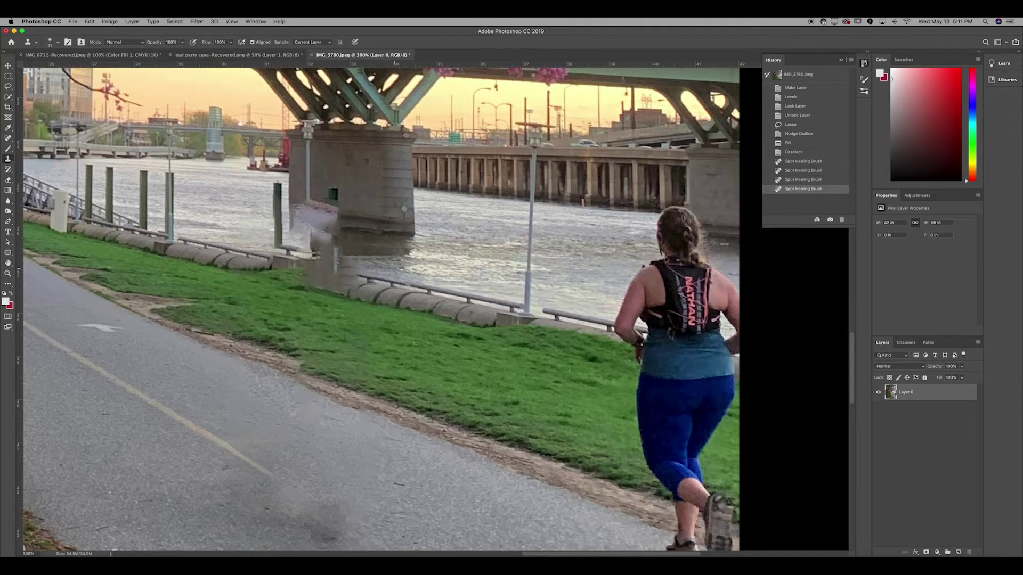
{"action": "left_click", "coordinate": [366, 263]}
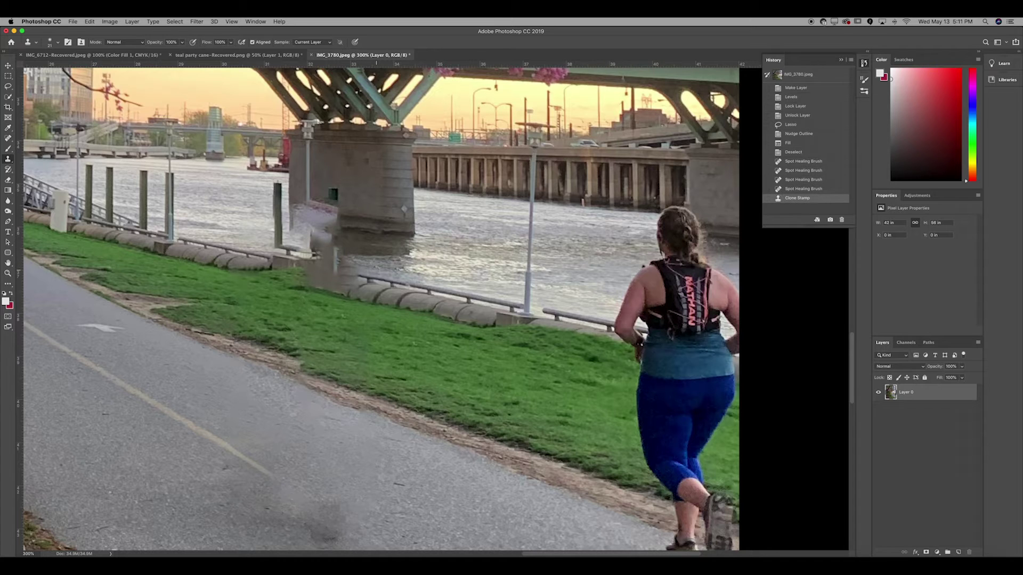
{"action": "left_click", "coordinate": [353, 264]}
{"action": "left_click", "coordinate": [361, 257]}
{"action": "left_click", "coordinate": [331, 255]}
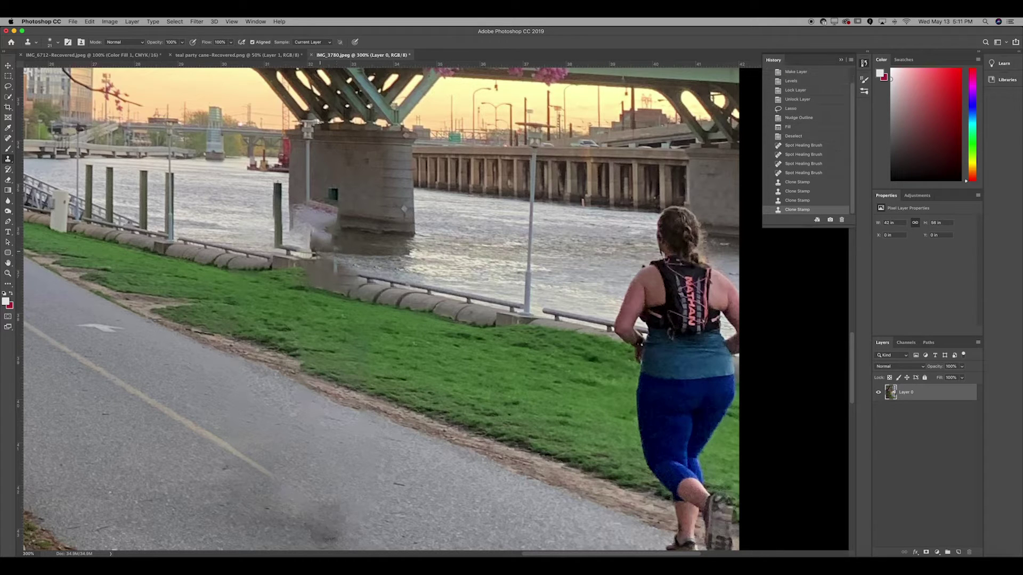
{"action": "left_click", "coordinate": [327, 244]}
- Clone darker stone texture over the pier base and touch up the remaining patch
{"action": "left_click", "coordinate": [327, 238]}
{"action": "left_click", "coordinate": [328, 235]}
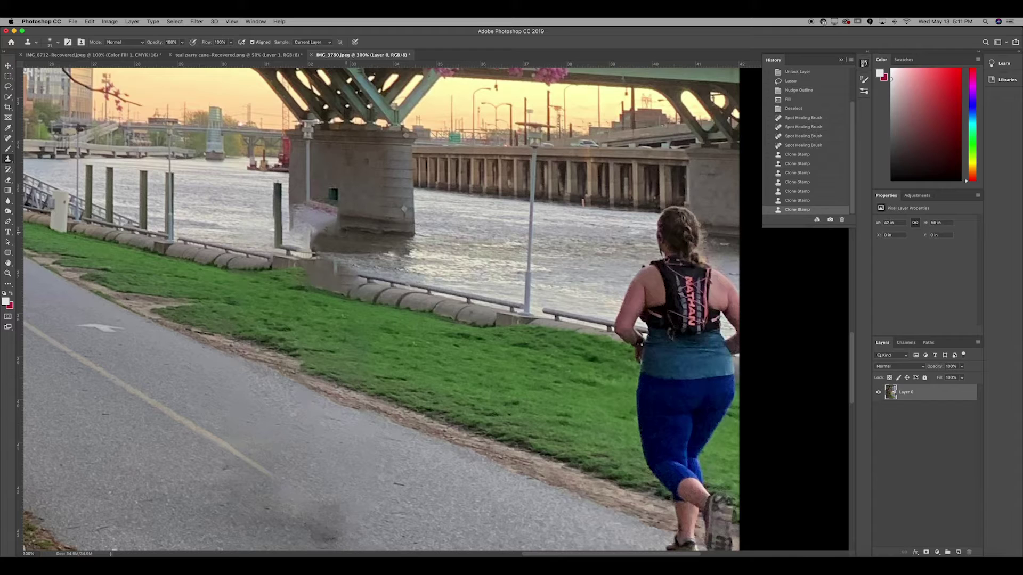
{"action": "left_click", "coordinate": [331, 229]}
{"action": "left_click", "coordinate": [335, 224]}
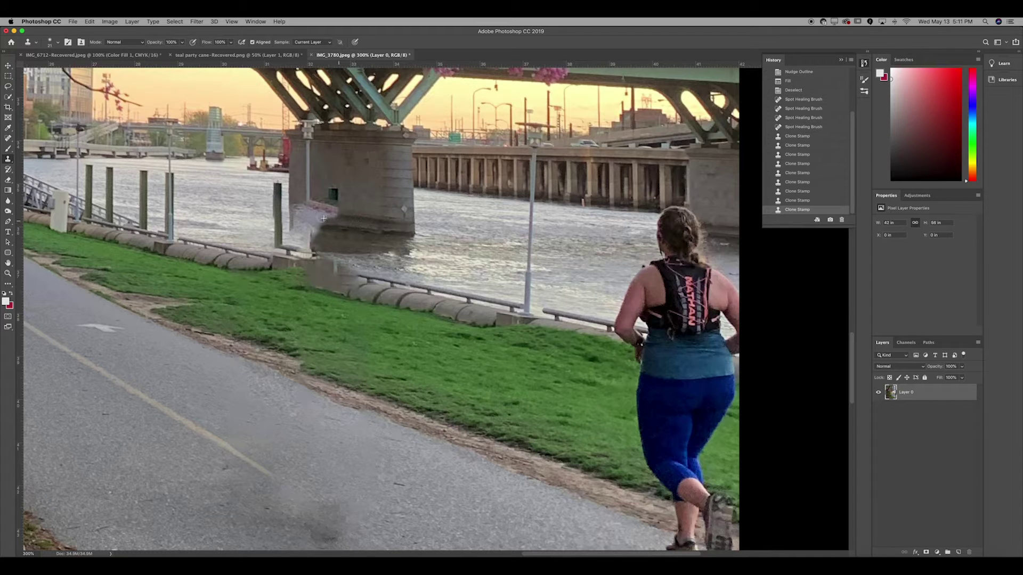
{"action": "left_click", "coordinate": [330, 219]}
{"action": "left_click", "coordinate": [362, 219]}
{"action": "left_click", "coordinate": [322, 209]}
{"action": "left_click", "coordinate": [322, 209]}
{"action": "left_click", "coordinate": [318, 207]}
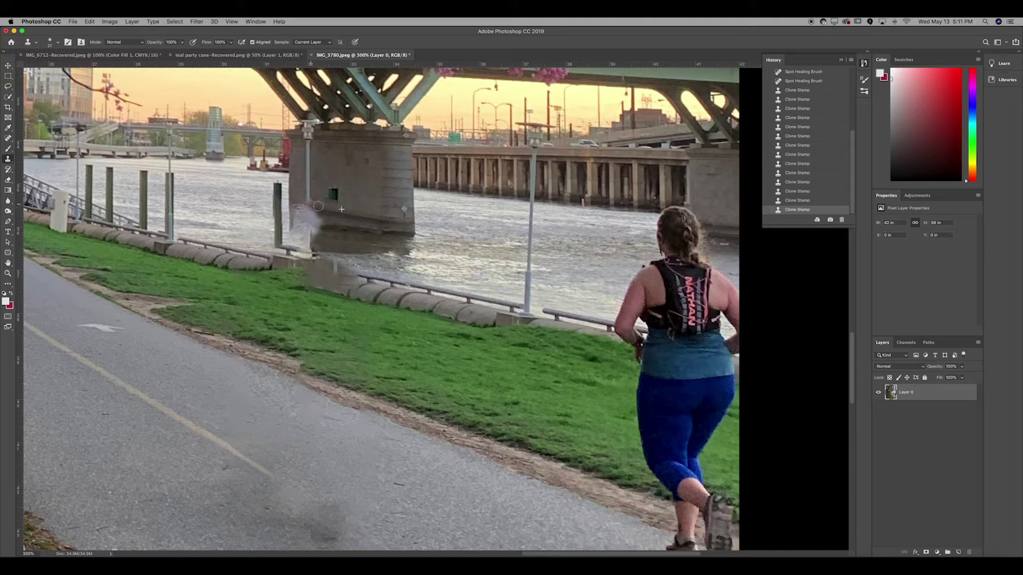
{"action": "left_click", "coordinate": [316, 218]}
{"action": "left_click", "coordinate": [316, 218]}
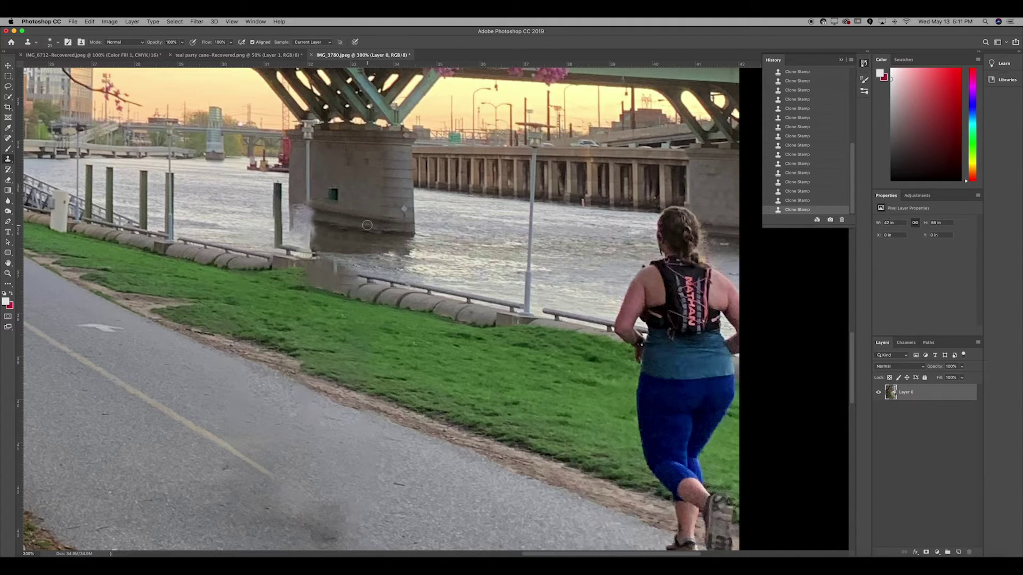
{"action": "key", "text": "super+1"}
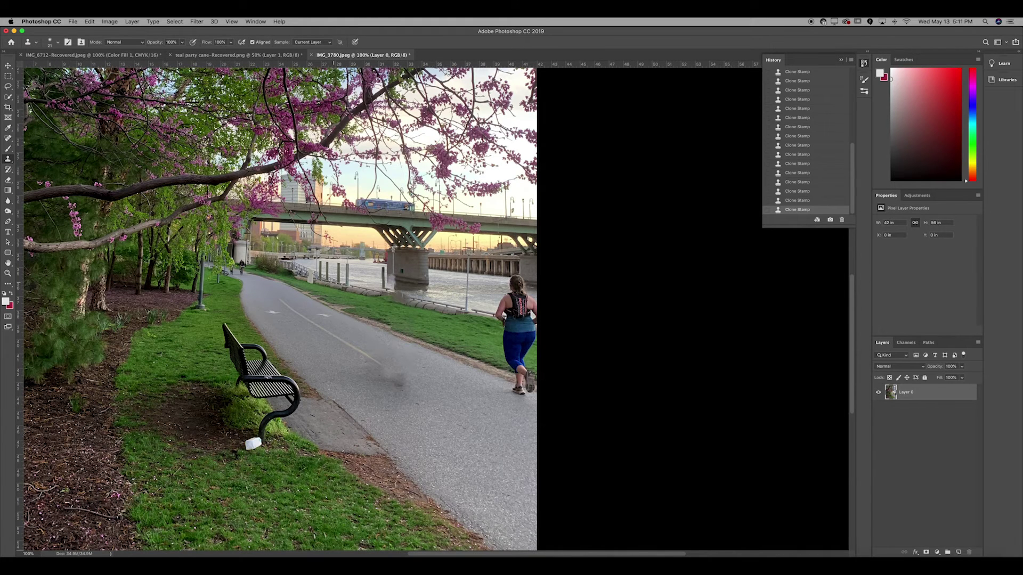
- Spot-heal the dark smudge and marks on the paved path, checking the result at several zoom levels
{"action": "key", "text": "j"}
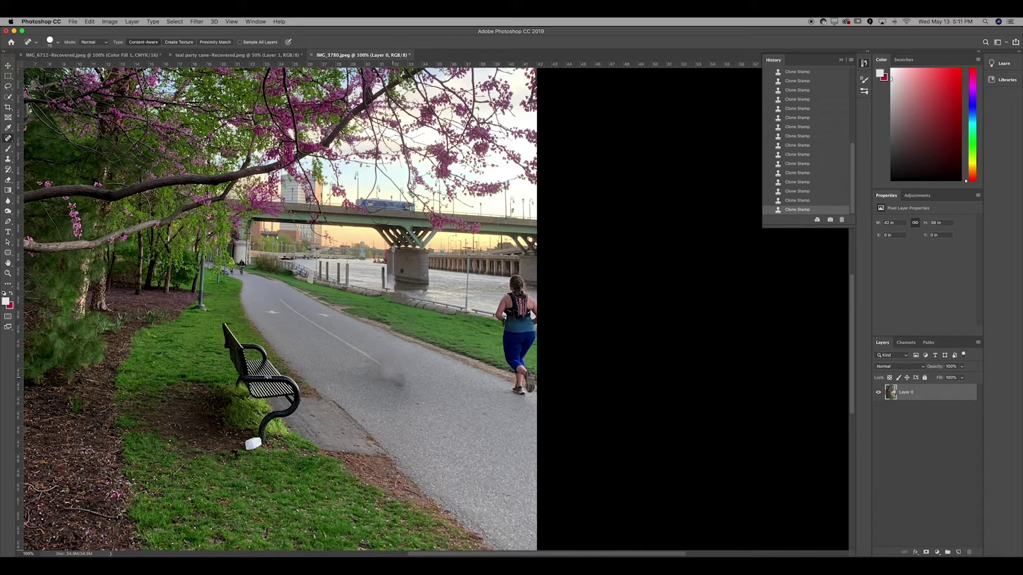
{"action": "mouse_move", "coordinate": [400, 385]}
{"action": "left_mouse_down"}
{"action": "mouse_move", "coordinate": [347, 366]}
{"action": "mouse_move", "coordinate": [399, 407]}
{"action": "mouse_move", "coordinate": [429, 373]}
{"action": "left_mouse_up"}
{"action": "left_click_drag", "start_coordinate": [425, 370], "coordinate": [425, 370]}
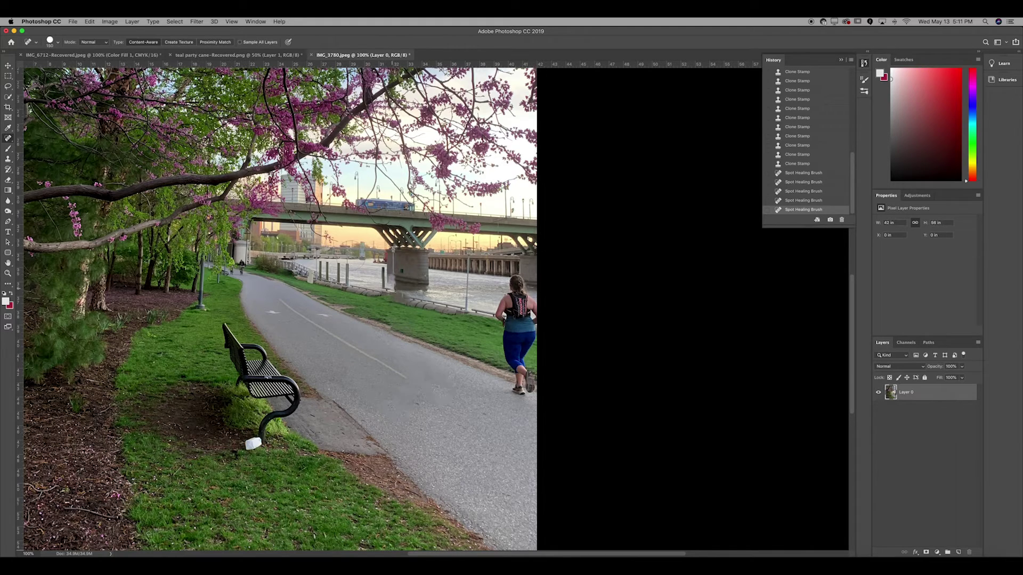
{"action": "key", "text": "super+minus"}
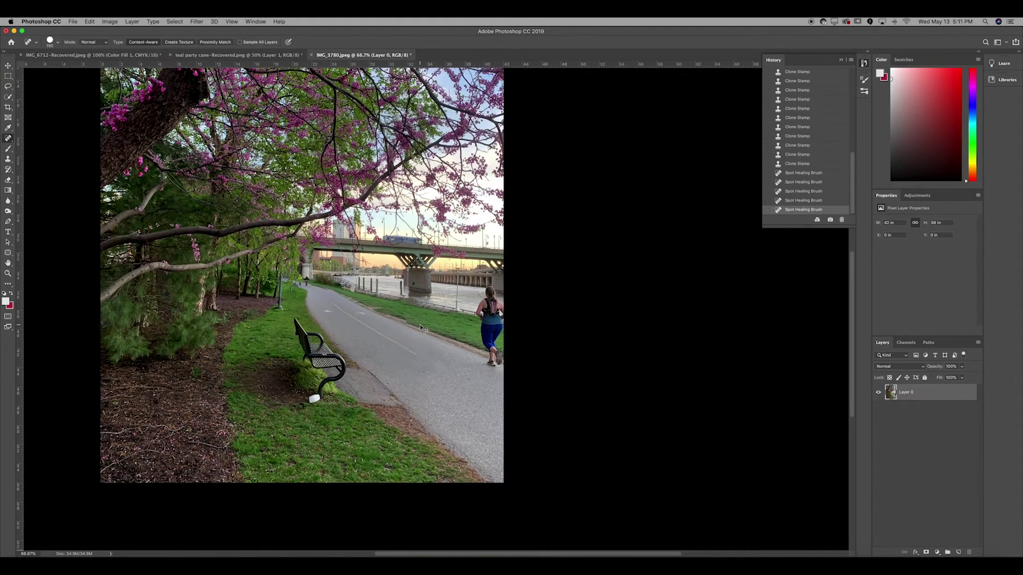
{"action": "key", "text": "super+minus"}
{"action": "key", "text": "super+minus"}
{"action": "key", "text": "super+plus"}
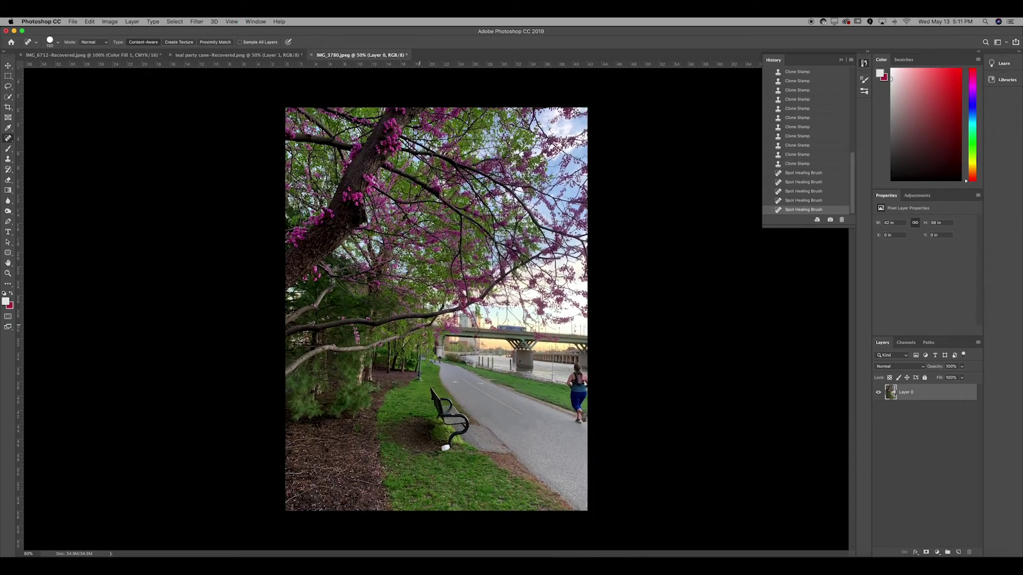
{"action": "key", "text": "super+minus"}
{"action": "key", "text": "super+minus"}
{"action": "key", "text": "super+plus"}
{"action": "key", "text": "super+plus"}
{"action": "key", "text": "super+plus"}
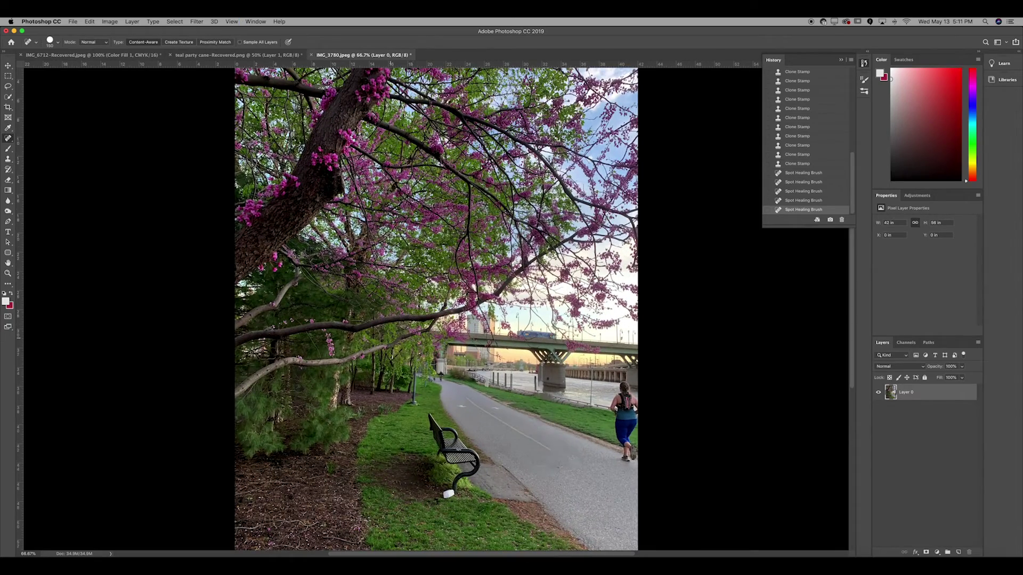
{"action": "key", "text": "super+plus"}
{"action": "key", "text": "super+plus"}
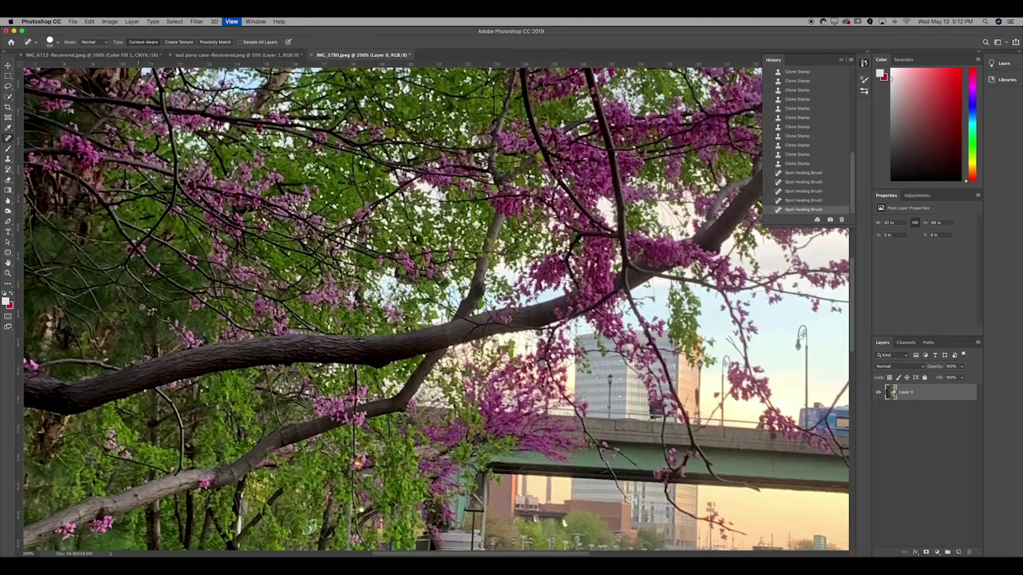
{"action": "key", "text": "super+plus"}
{"action": "scroll", "coordinate": [224, 298], "scroll_direction": "right", "scroll_amount": 10}
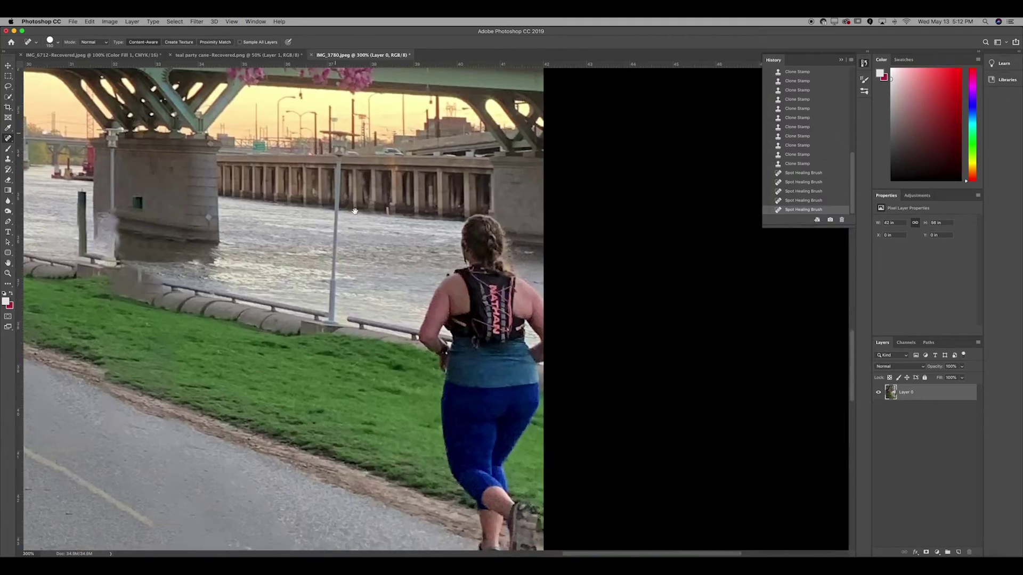
{"action": "key", "text": "super+minus"}
{"action": "key", "text": "super+minus"}
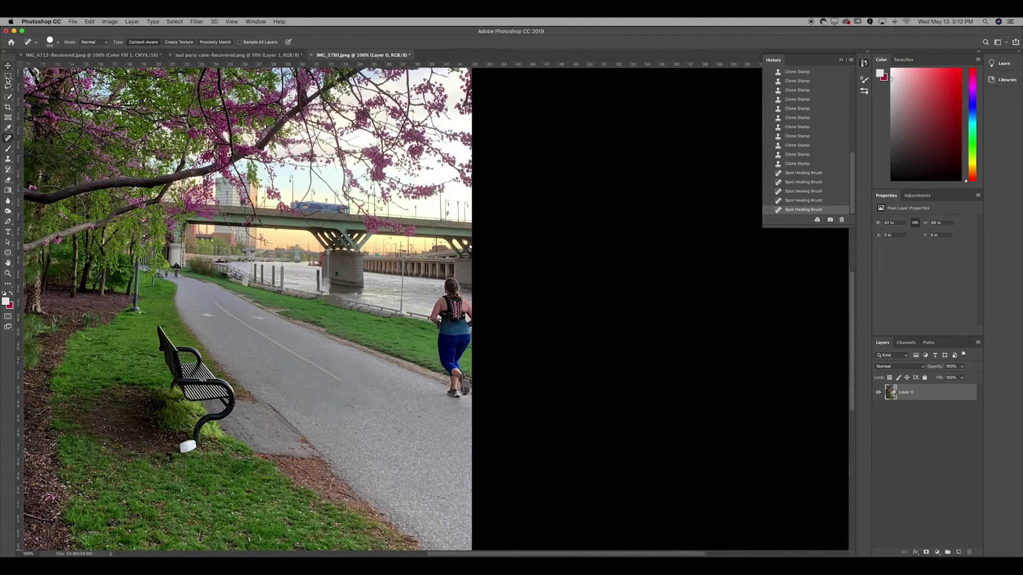
- Lasso the runner on the right of the path and Content-Aware fill her area
{"action": "left_click", "coordinate": [8, 86]}
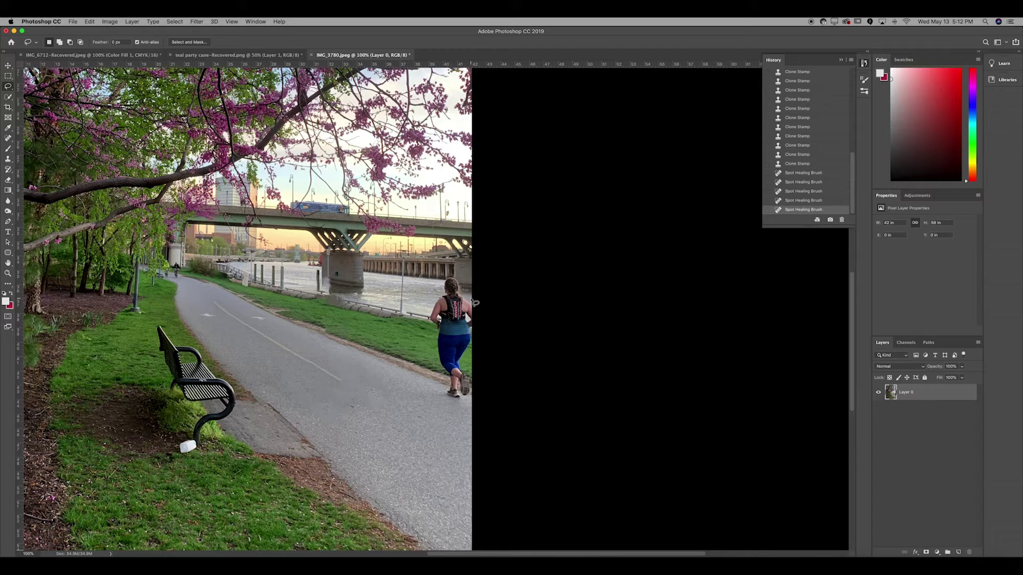
{"action": "mouse_move", "coordinate": [473, 302]}
{"action": "left_mouse_down"}
{"action": "mouse_move", "coordinate": [444, 275]}
{"action": "mouse_move", "coordinate": [429, 329]}
{"action": "mouse_move", "coordinate": [443, 404]}
{"action": "mouse_move", "coordinate": [482, 407]}
{"action": "left_mouse_up"}
{"action": "key", "text": "Left"}
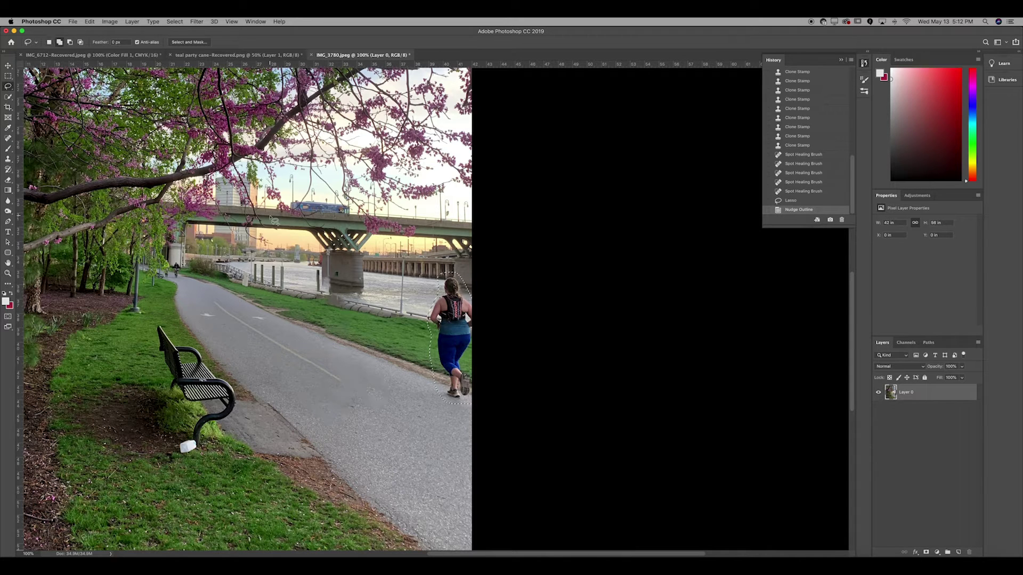
{"action": "key", "text": "shift+BackSpace"}
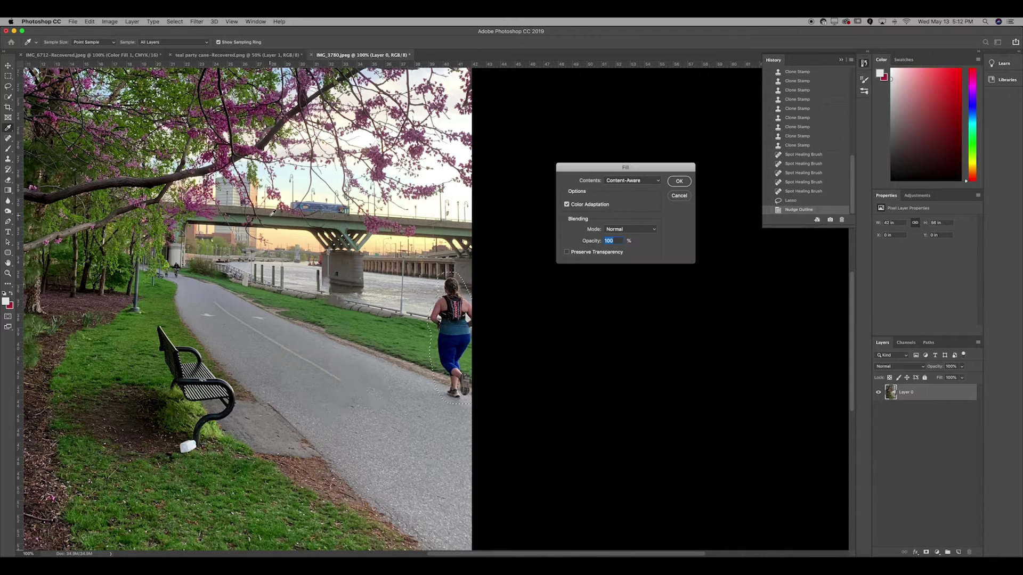
{"action": "left_click", "coordinate": [679, 181]}
- Deselect, then heal three leftover traces on the water by the railing post with a size-35 Spot Healing Brush
{"action": "key", "text": "super+d"}
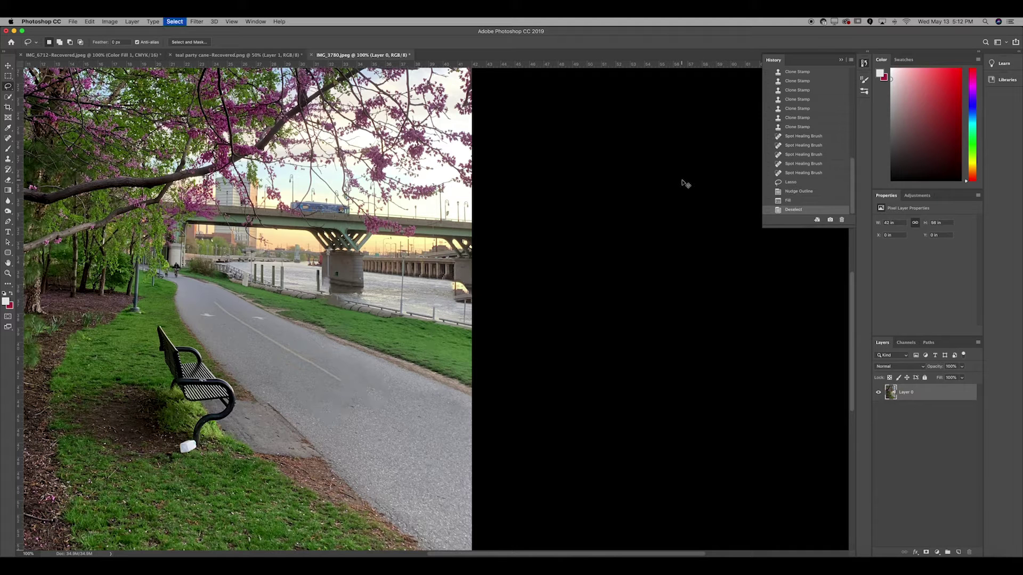
{"action": "scroll", "coordinate": [457, 288], "scroll_direction": "up", "scroll_amount": 3}
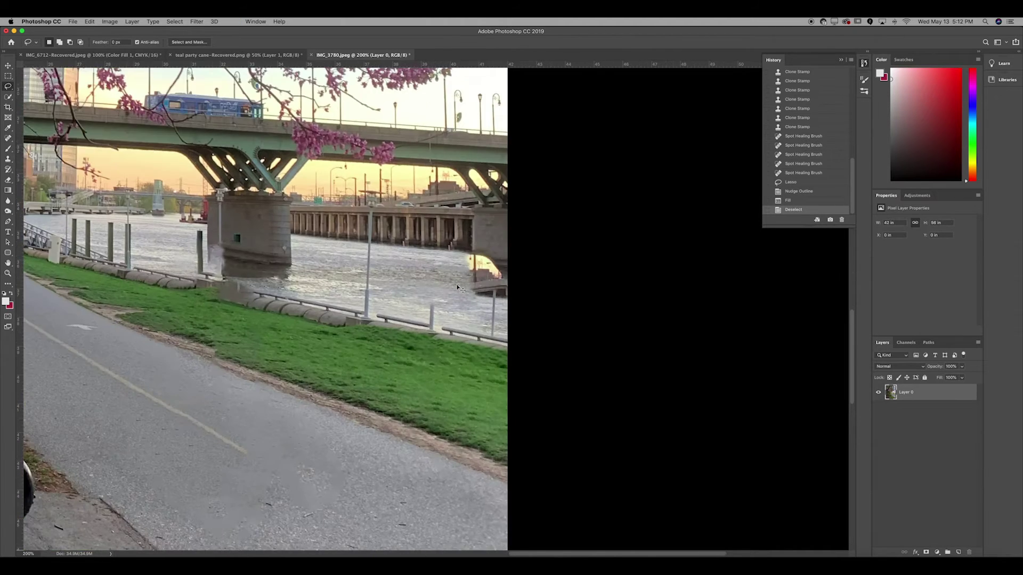
{"action": "left_click", "coordinate": [8, 138]}
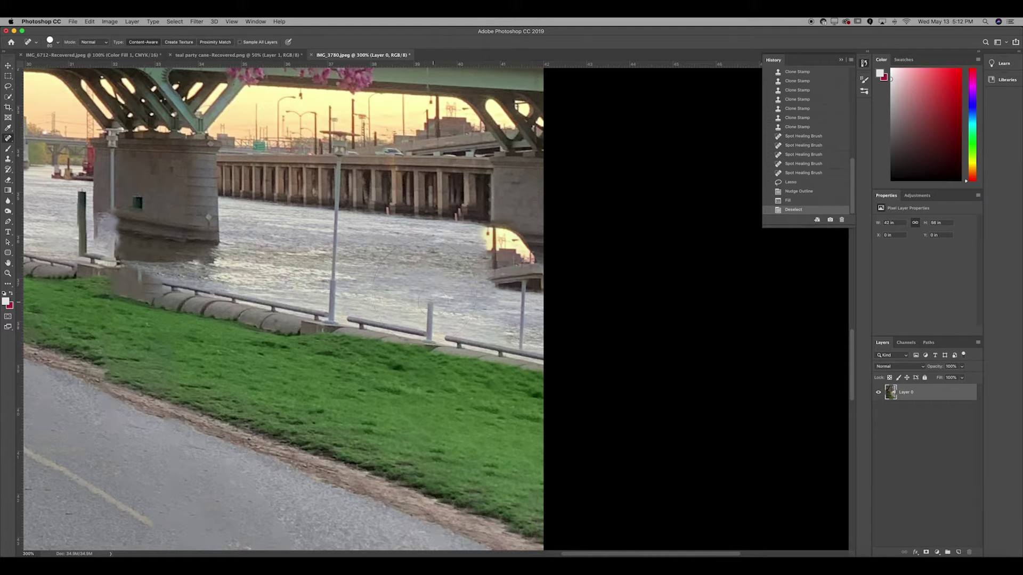
{"action": "key", "text": "bracketleft"}
{"action": "key", "text": "bracketleft"}
{"action": "key", "text": "bracketleft"}
{"action": "key", "text": "bracketleft"}
{"action": "key", "text": "bracketleft"}
{"action": "left_click", "coordinate": [434, 308]}
{"action": "left_click", "coordinate": [429, 310]}
{"action": "left_click", "coordinate": [430, 319]}
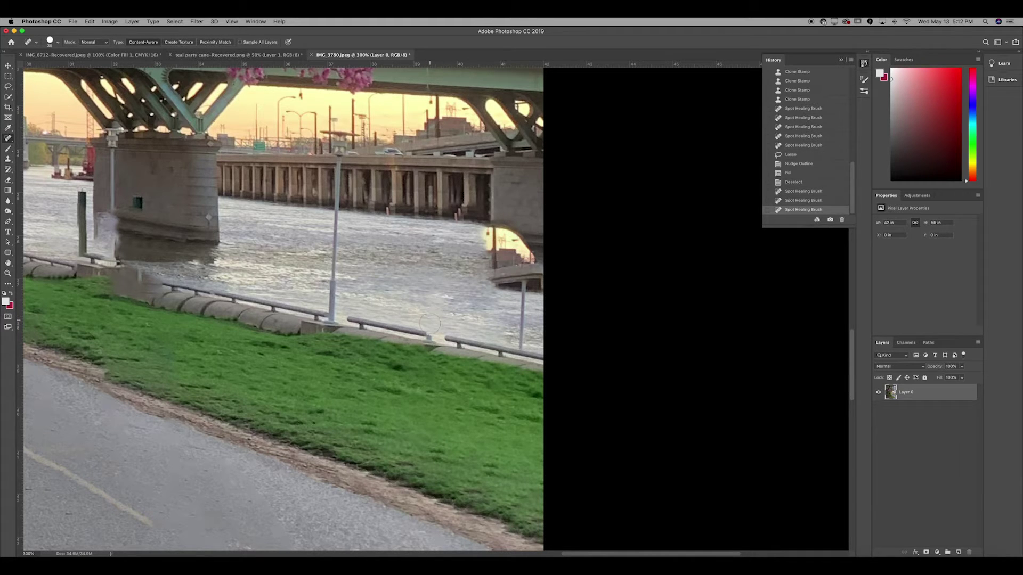
{"action": "scroll", "coordinate": [426, 322], "scroll_direction": "left", "scroll_amount": 15}
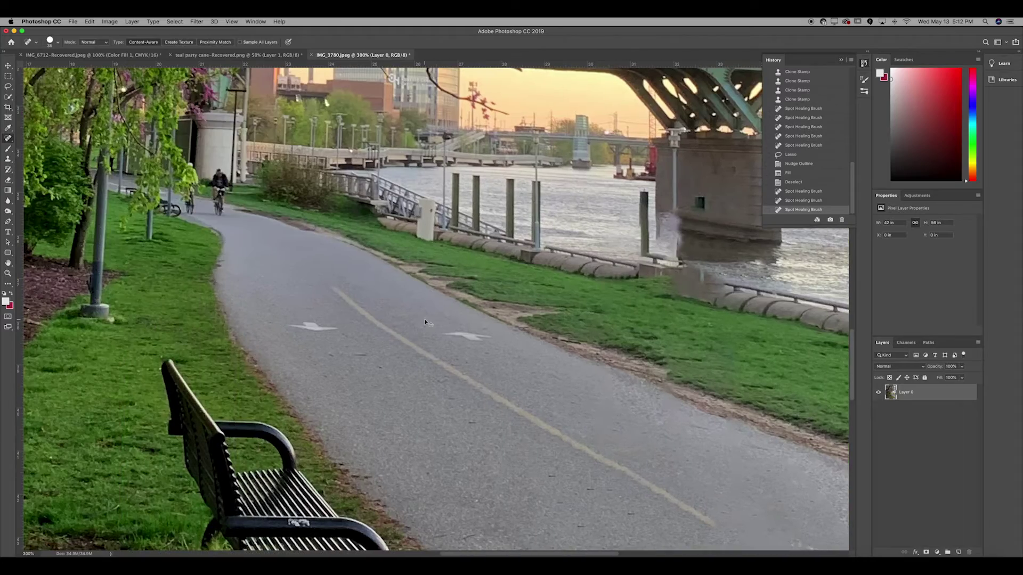
{"action": "scroll", "coordinate": [426, 323], "scroll_direction": "down", "scroll_amount": 2}
{"action": "scroll", "coordinate": [427, 323], "scroll_direction": "down", "scroll_amount": 4}
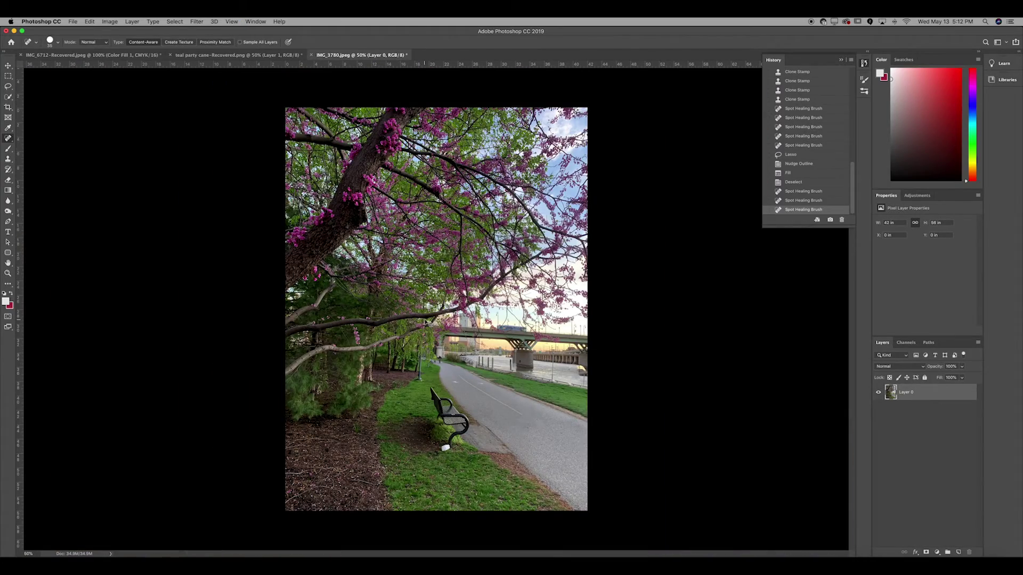
{"action": "key", "text": "super+equal"}
{"action": "key", "text": "super+equal"}
{"action": "key", "text": "super+equal"}
{"action": "key", "text": "super+equal"}
{"action": "key", "text": "super+equal"}
{"action": "key", "text": "super+equal"}
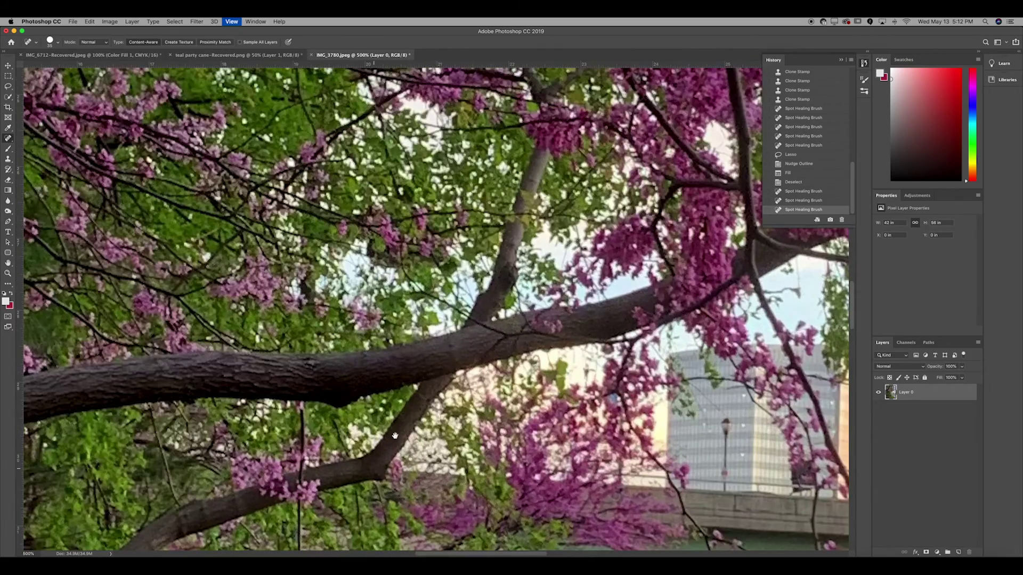
- Erase the dark-clad distant cyclist with an elliptical selection and Content-Aware Fill, then deselect and zoom out
{"action": "left_click_drag", "start_coordinate": [395, 436], "coordinate": [442, 249]}
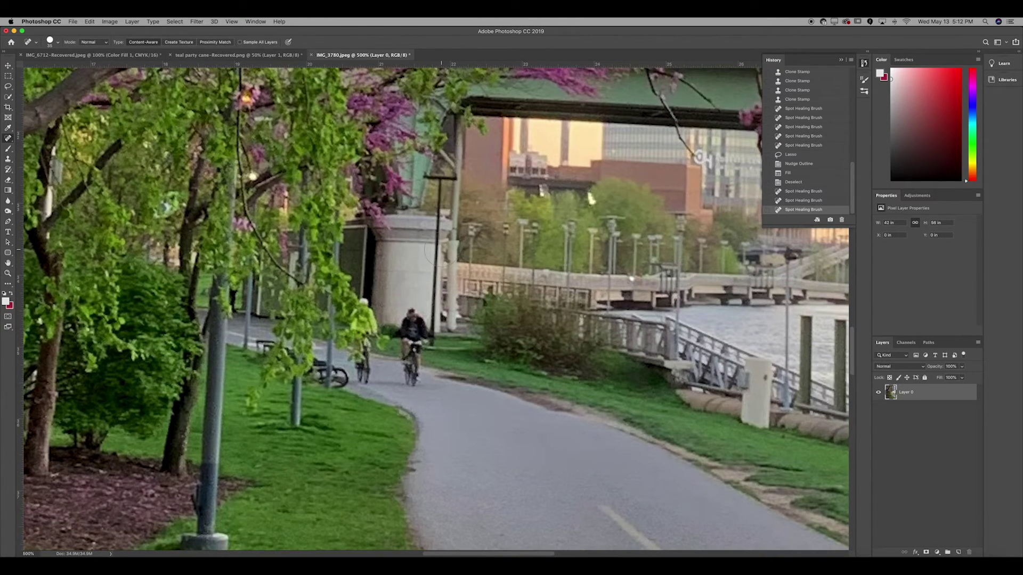
{"action": "left_click", "coordinate": [8, 88]}
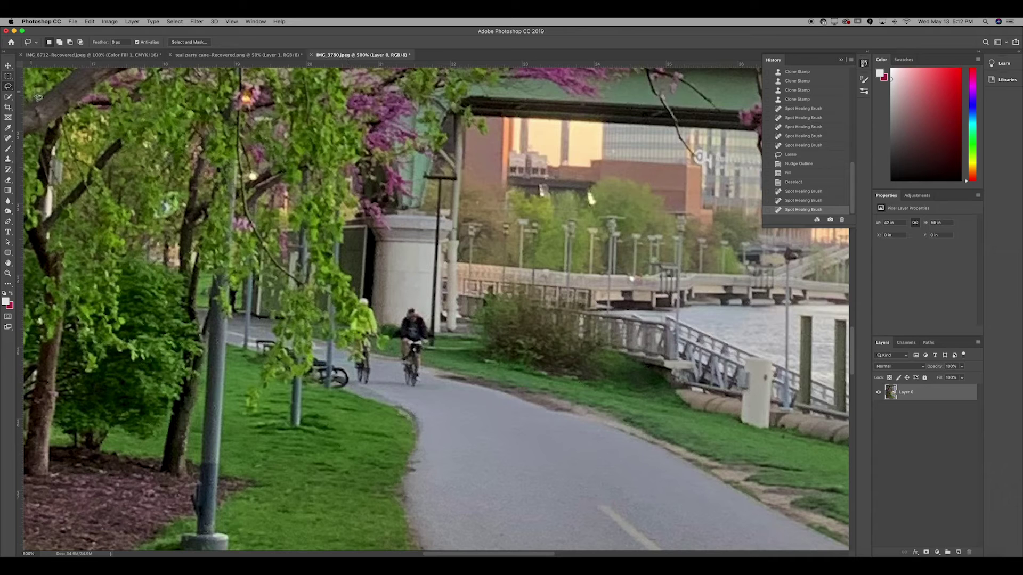
{"action": "right_click", "coordinate": [9, 76]}
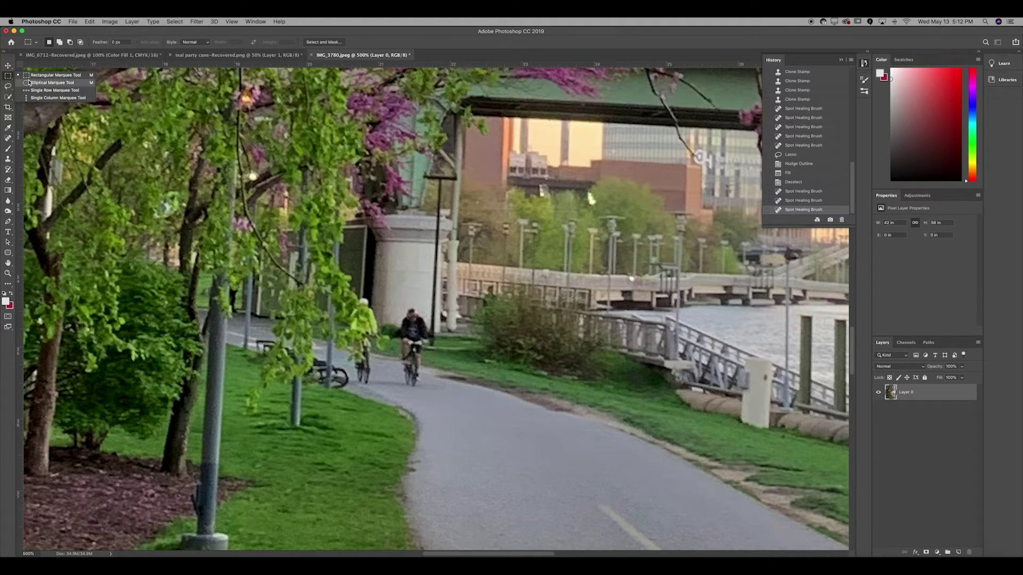
{"action": "left_click", "coordinate": [32, 82]}
{"action": "left_click_drag", "start_coordinate": [392, 305], "coordinate": [436, 391]}
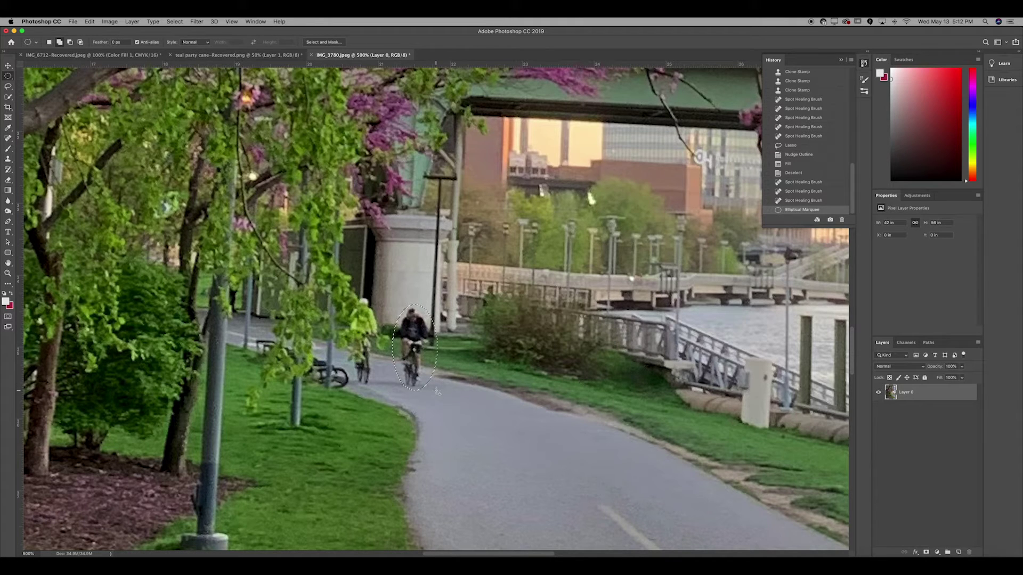
{"action": "key", "text": "shift+BackSpace"}
{"action": "key", "text": "Return"}
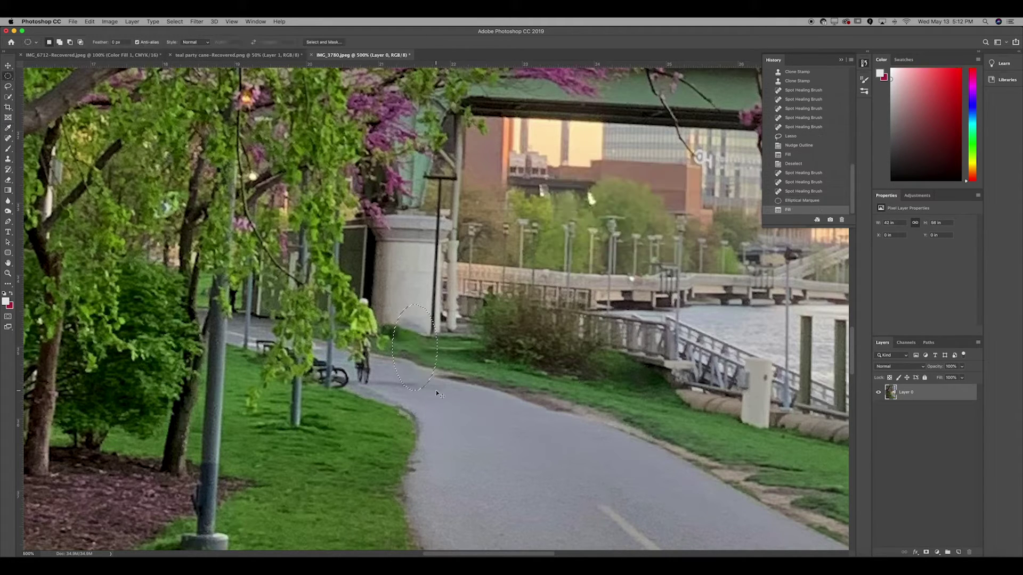
{"action": "key", "text": "super+d"}
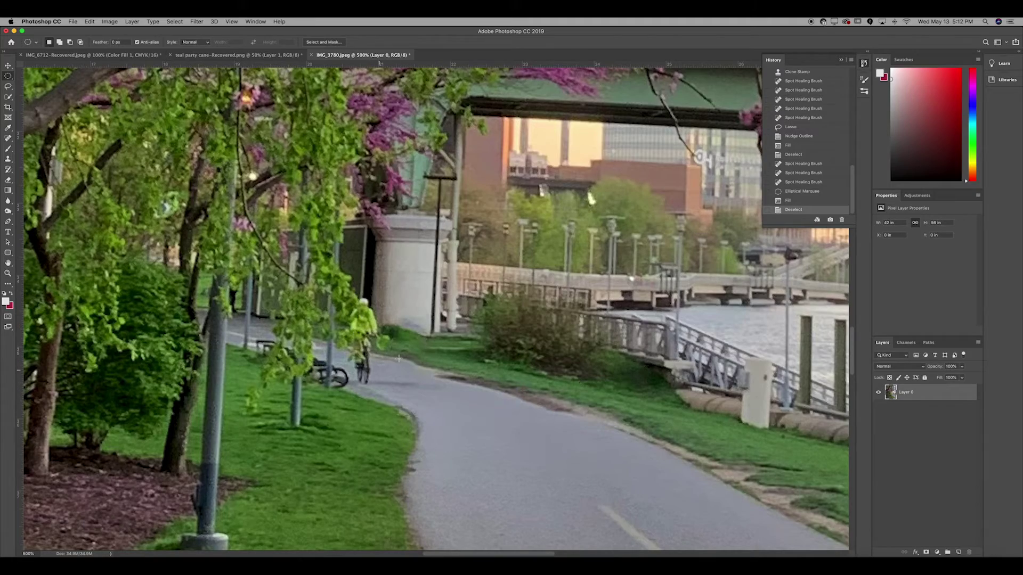
{"action": "key", "text": "super+minus"}
{"action": "key", "text": "super+minus"}
{"action": "key", "text": "super+minus"}
{"action": "key", "text": "super+minus"}
{"action": "key", "text": "super+minus"}
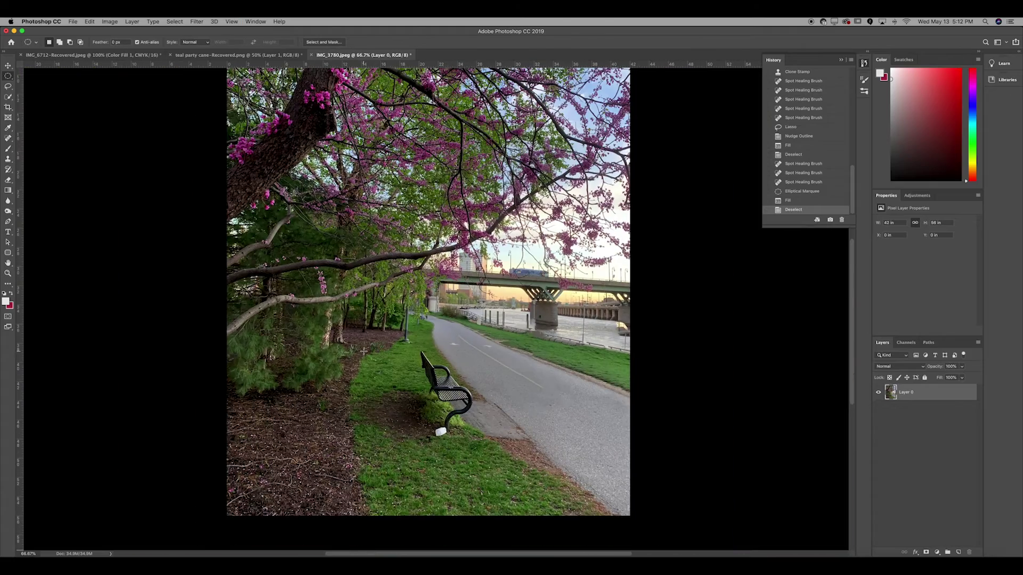
- Remove the white litter beside the bench with the Content-Aware Spot Healing Brush
{"action": "key", "text": "super+plus"}
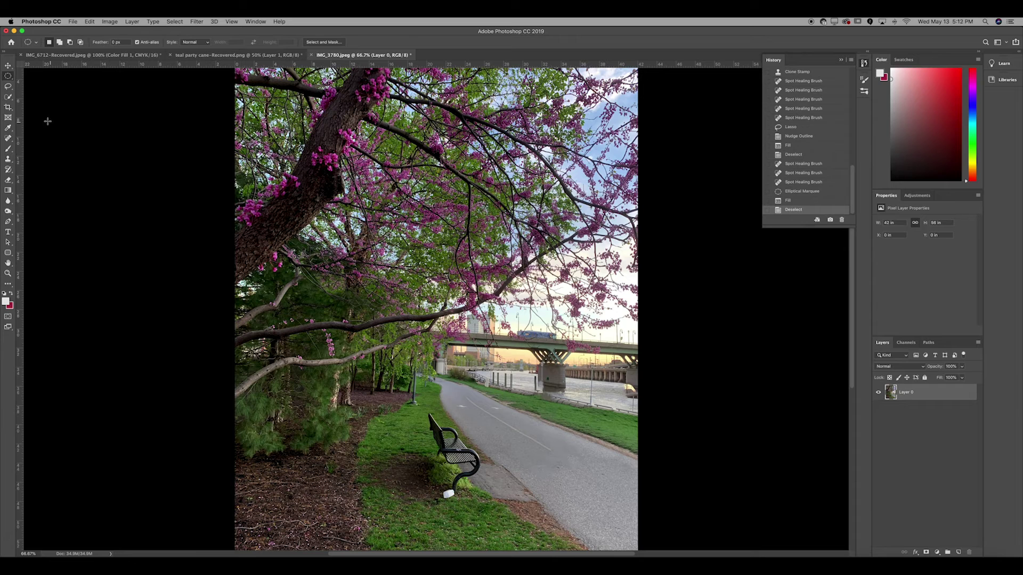
{"action": "left_click", "coordinate": [8, 138]}
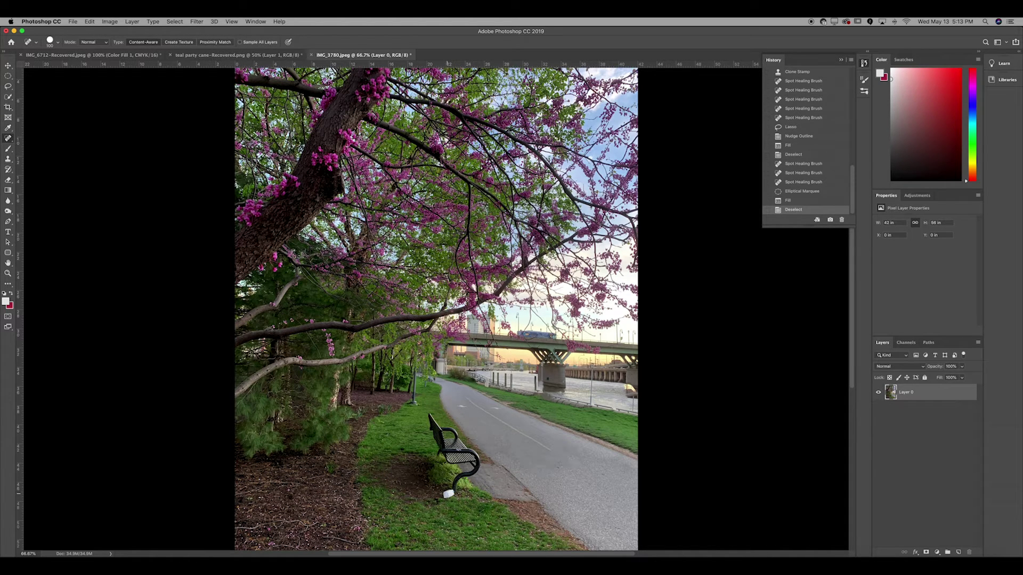
{"action": "left_click", "coordinate": [448, 494]}
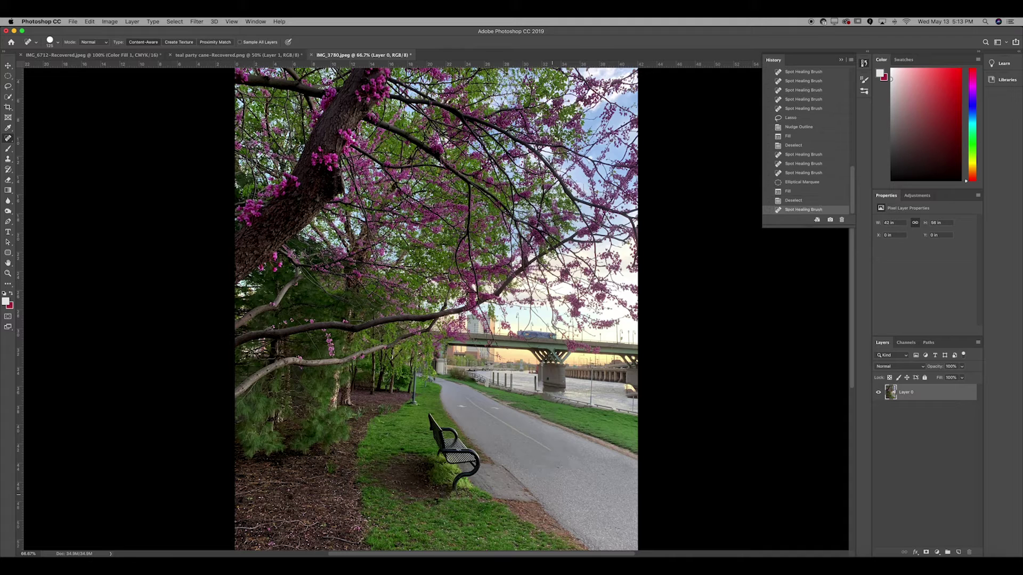
{"action": "key", "text": "super+minus"}
{"action": "key", "text": "super+minus"}
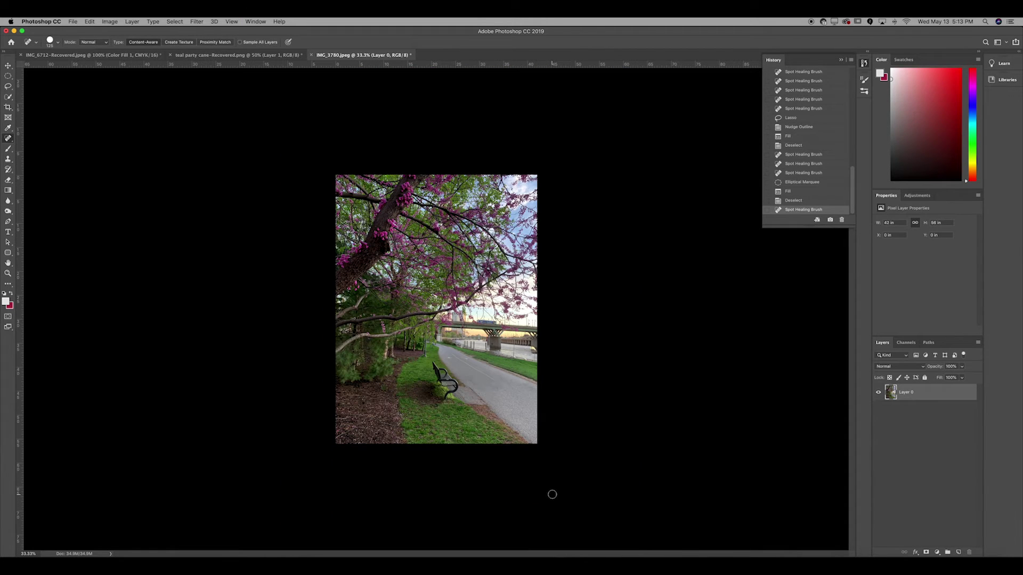
- Compare the Levels history state against the latest state twice, ending on the fully cleaned version
{"action": "scroll", "coordinate": [815, 93], "scroll_direction": "up", "scroll_amount": 10}
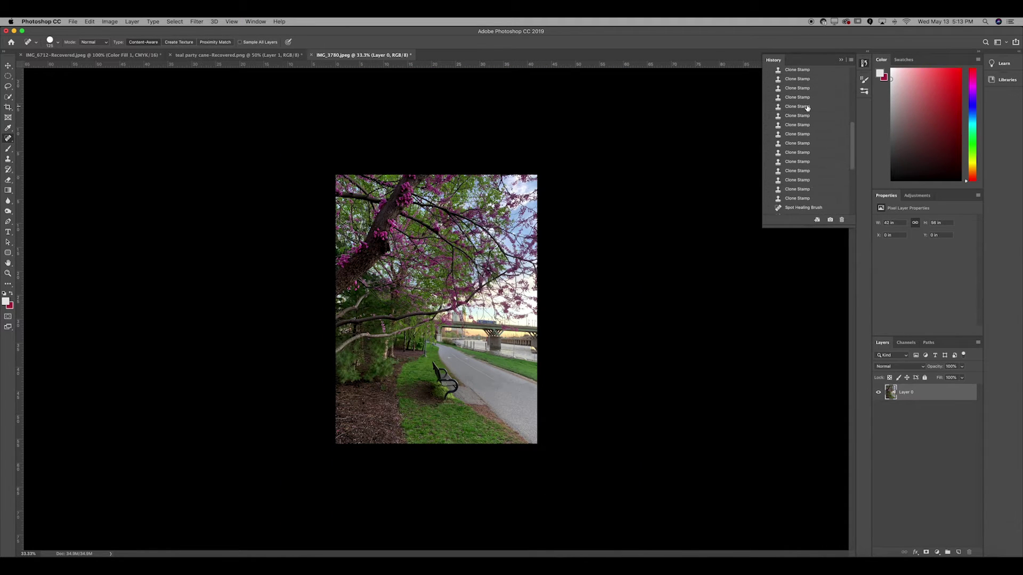
{"action": "left_click", "coordinate": [793, 97]}
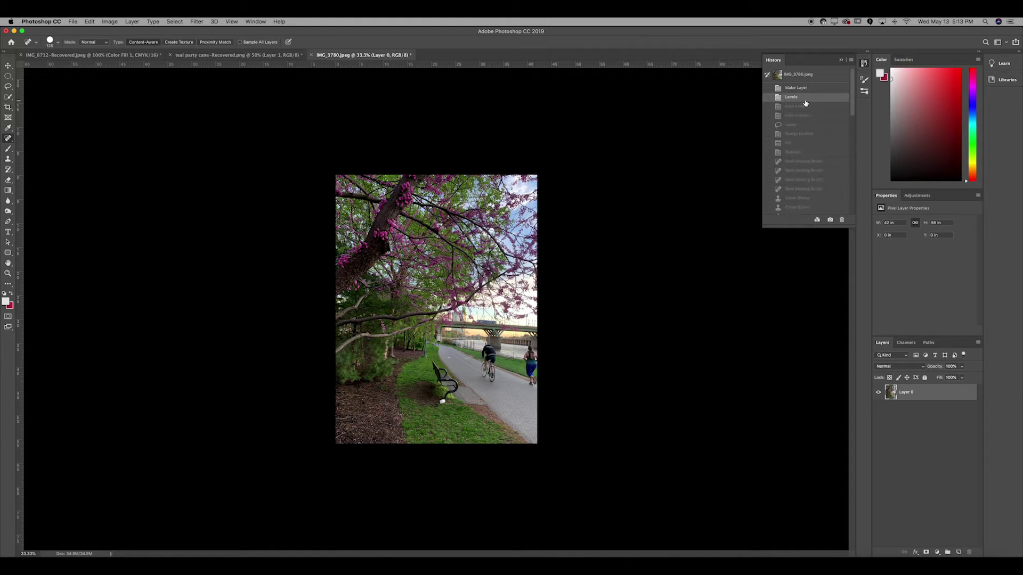
{"action": "scroll", "coordinate": [806, 192], "scroll_direction": "down", "scroll_amount": 10}
{"action": "left_click", "coordinate": [801, 210]}
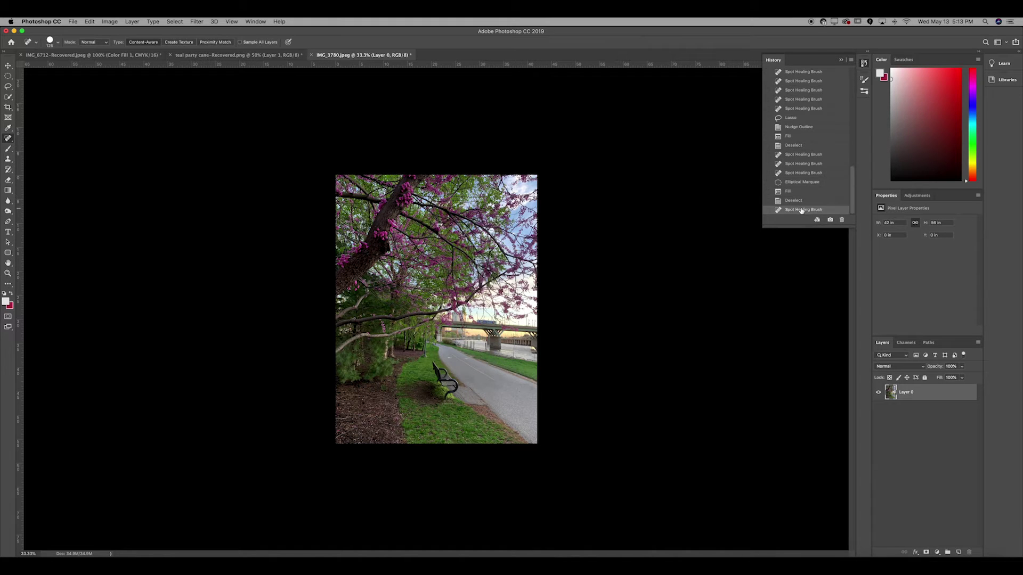
{"action": "scroll", "coordinate": [801, 210], "scroll_direction": "up", "scroll_amount": 10}
{"action": "left_click", "coordinate": [794, 97]}
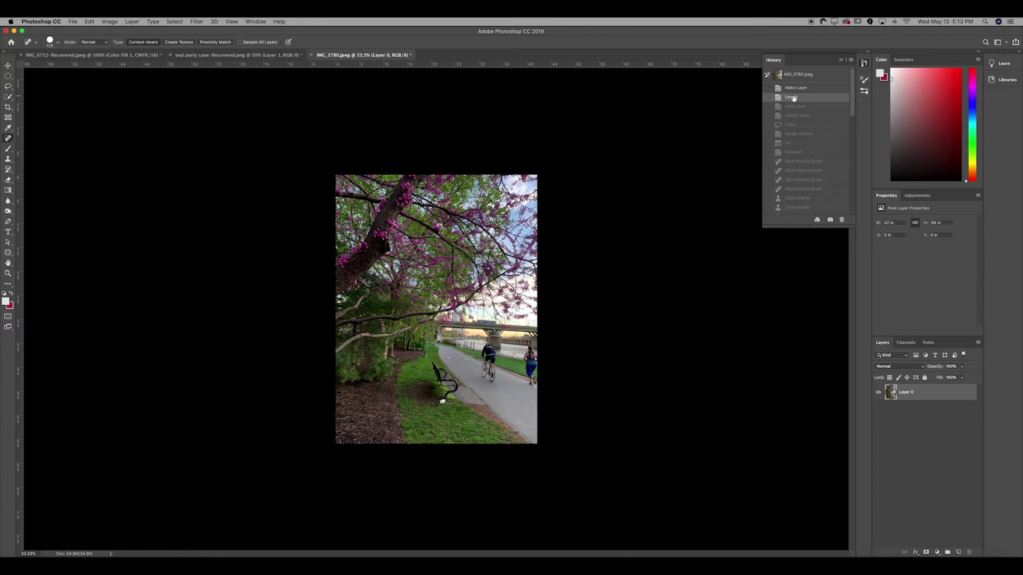
{"action": "scroll", "coordinate": [788, 193], "scroll_direction": "down", "scroll_amount": 10}
{"action": "left_click", "coordinate": [791, 209]}
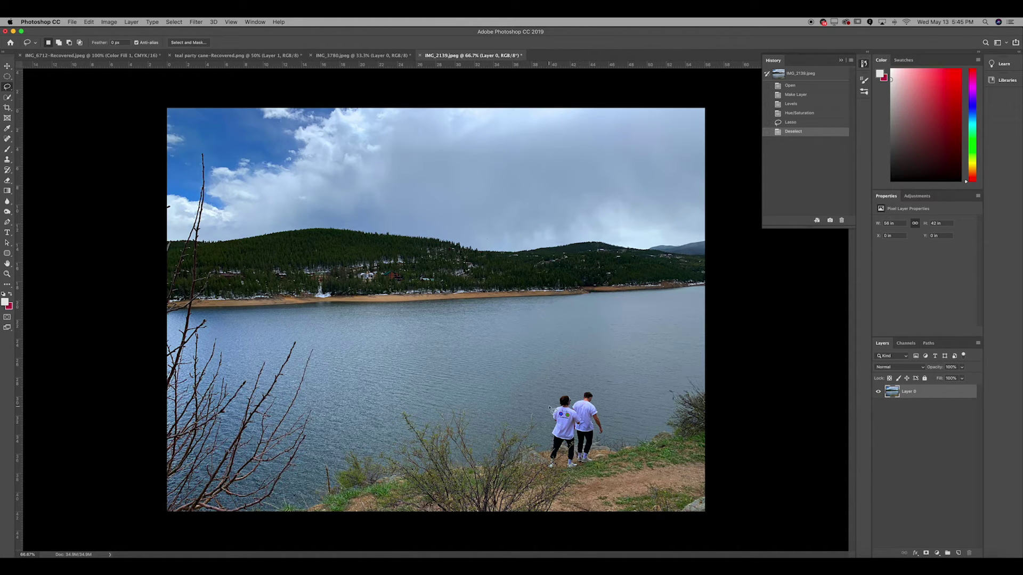
- Lasso around the couple on the lakeshore and apply a Content-Aware Fill to the selection
{"action": "mouse_move", "coordinate": [549, 408]}
{"action": "left_mouse_down"}
{"action": "mouse_move", "coordinate": [596, 394]}
{"action": "mouse_move", "coordinate": [597, 415]}
{"action": "mouse_move", "coordinate": [551, 414]}
{"action": "mouse_move", "coordinate": [558, 394]}
{"action": "mouse_move", "coordinate": [595, 395]}
{"action": "mouse_move", "coordinate": [610, 429]}
{"action": "mouse_move", "coordinate": [602, 463]}
{"action": "mouse_move", "coordinate": [554, 476]}
{"action": "mouse_move", "coordinate": [542, 466]}
{"action": "mouse_move", "coordinate": [551, 419]}
{"action": "left_mouse_up"}
{"action": "key", "text": "super+d"}
{"action": "key", "text": "shift"}
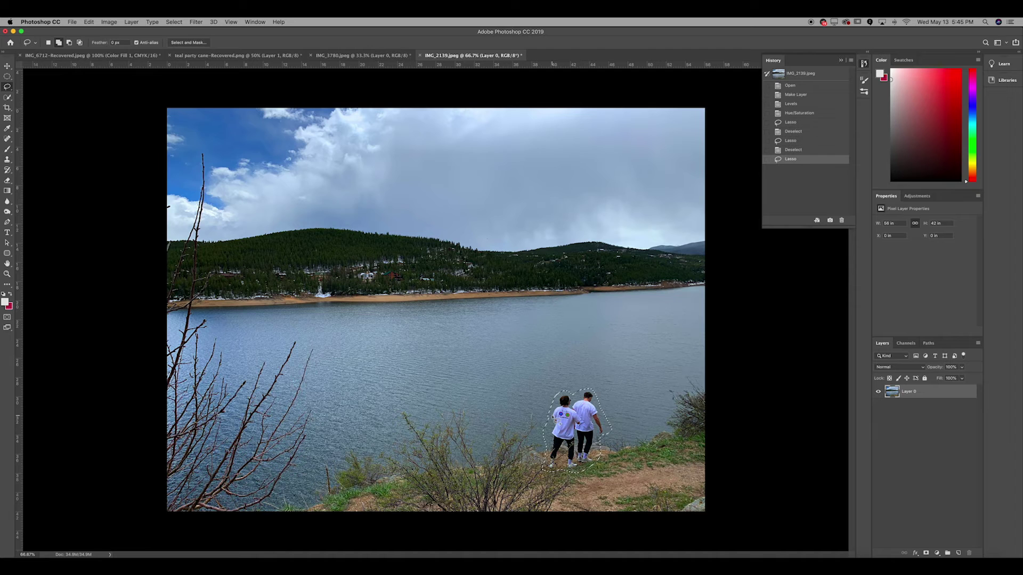
{"action": "key", "text": "shift+BackSpace"}
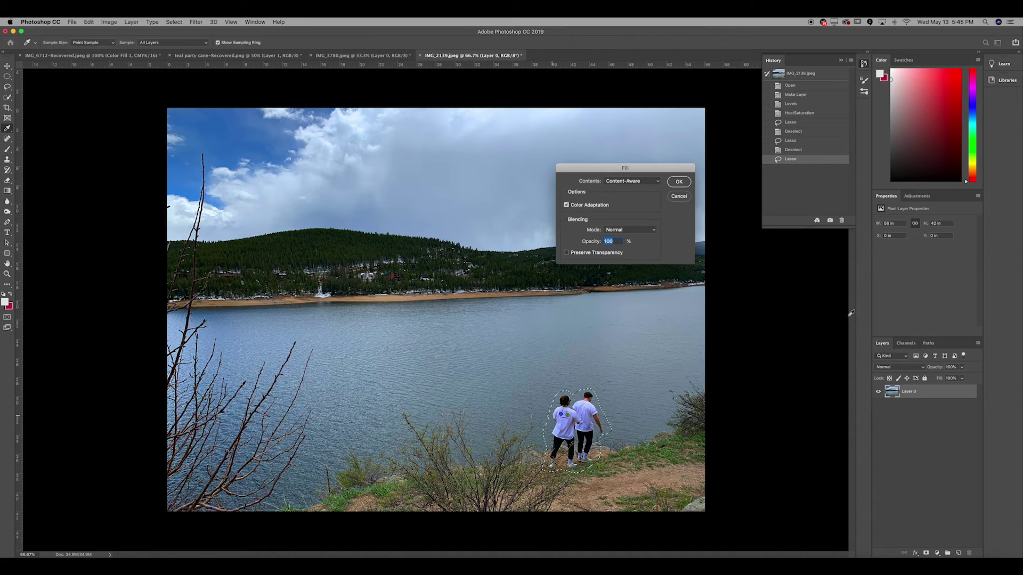
{"action": "left_click", "coordinate": [679, 182]}
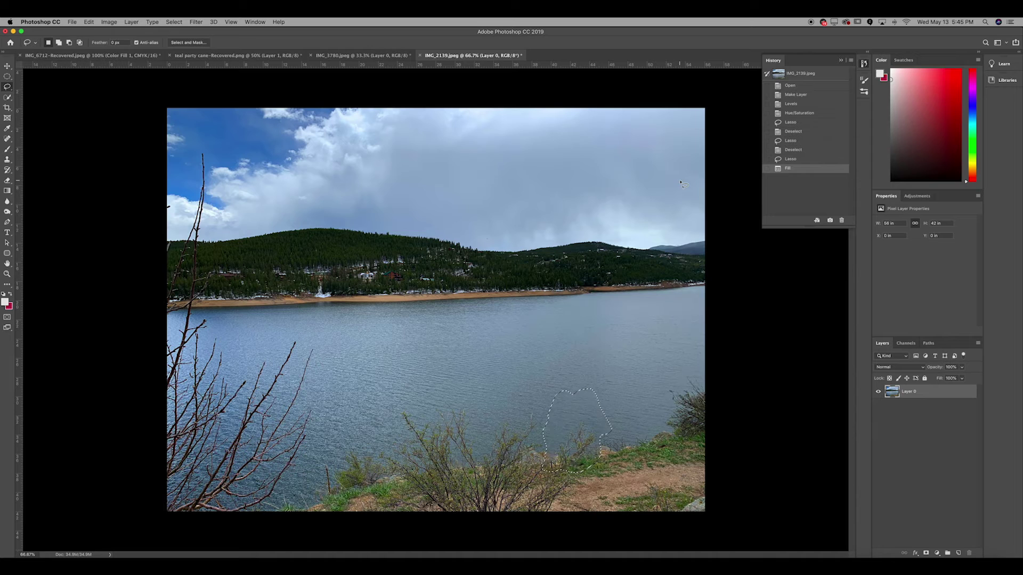
- Revert to the Lasso history state, retry the Content-Aware Fill over the couple, then undo it
{"action": "left_click", "coordinate": [794, 161]}
{"action": "key", "text": "super+d"}
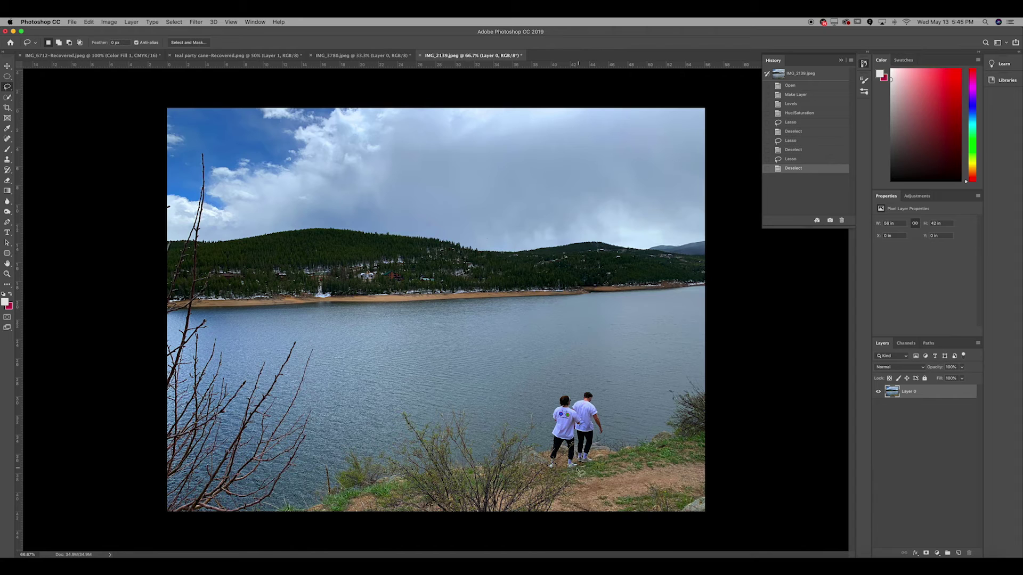
{"action": "mouse_move", "coordinate": [559, 474]}
{"action": "left_mouse_down"}
{"action": "mouse_move", "coordinate": [553, 403]}
{"action": "mouse_move", "coordinate": [570, 392]}
{"action": "mouse_move", "coordinate": [597, 394]}
{"action": "mouse_move", "coordinate": [609, 428]}
{"action": "mouse_move", "coordinate": [586, 469]}
{"action": "left_mouse_up"}
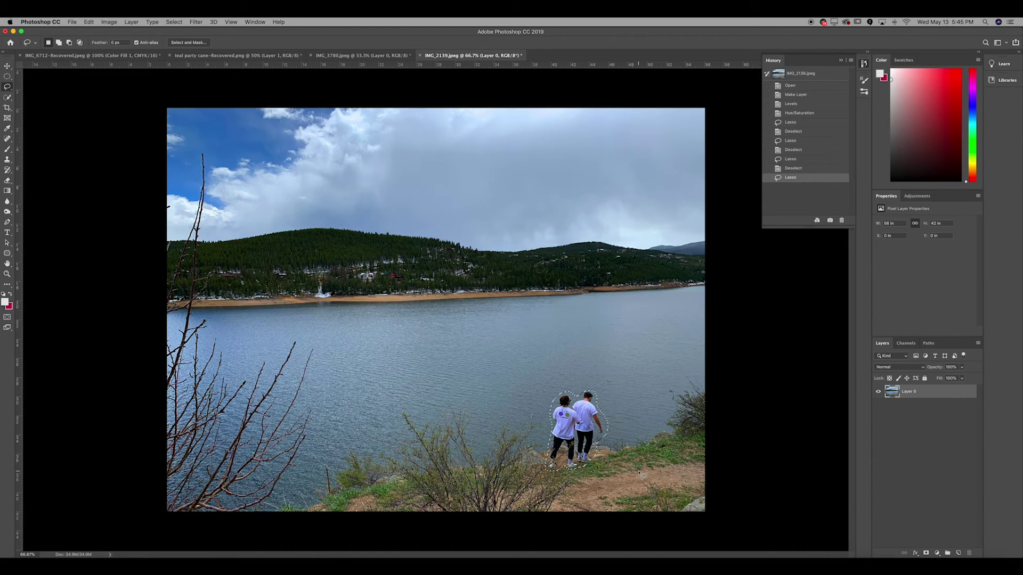
{"action": "key", "text": "shift+BackSpace"}
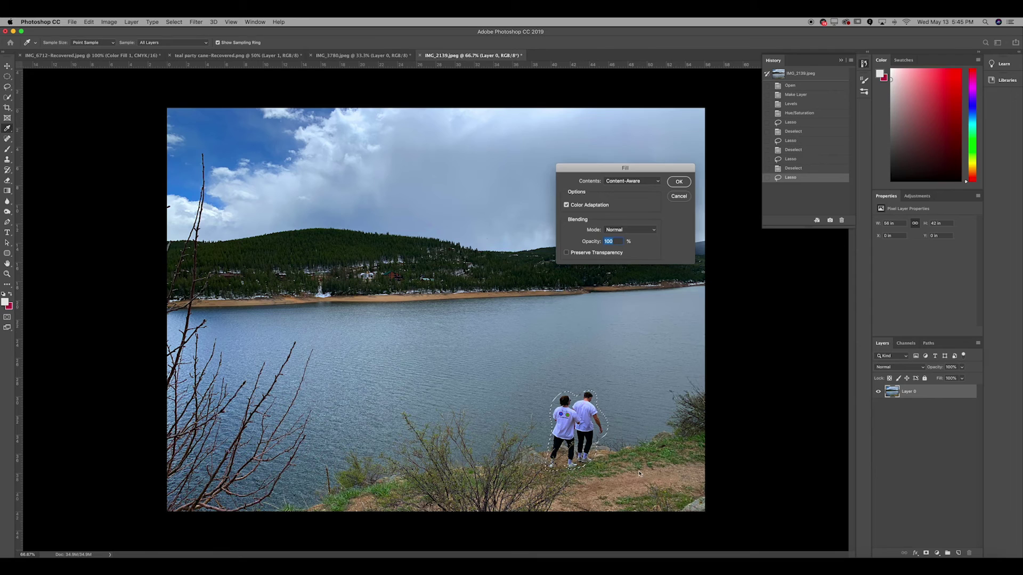
{"action": "left_click", "coordinate": [679, 185]}
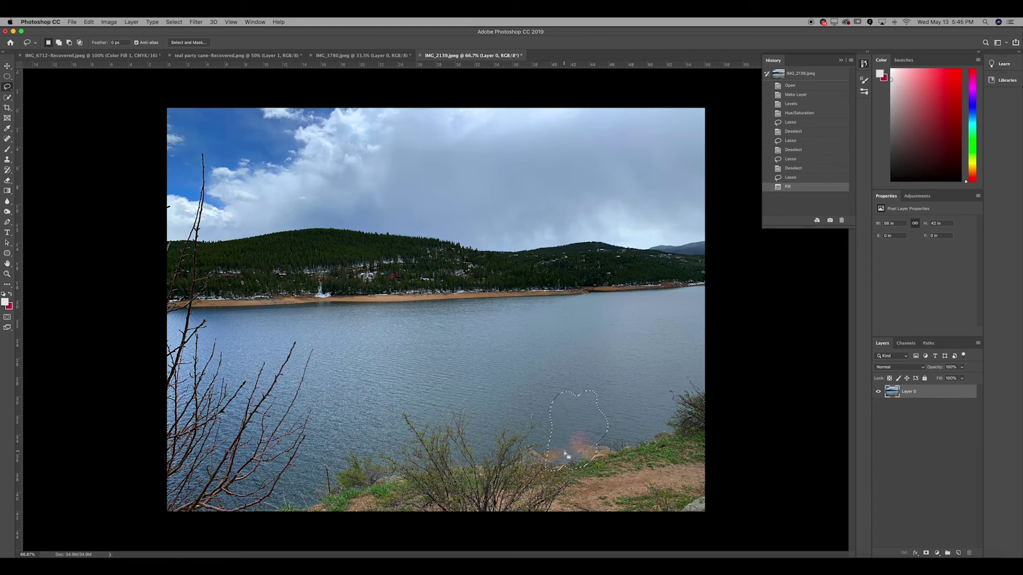
{"action": "key", "text": "super+z"}
- Lasso the couple from the woman's shoe, Content-Aware Fill the area, and deselect
{"action": "key", "text": "super+d"}
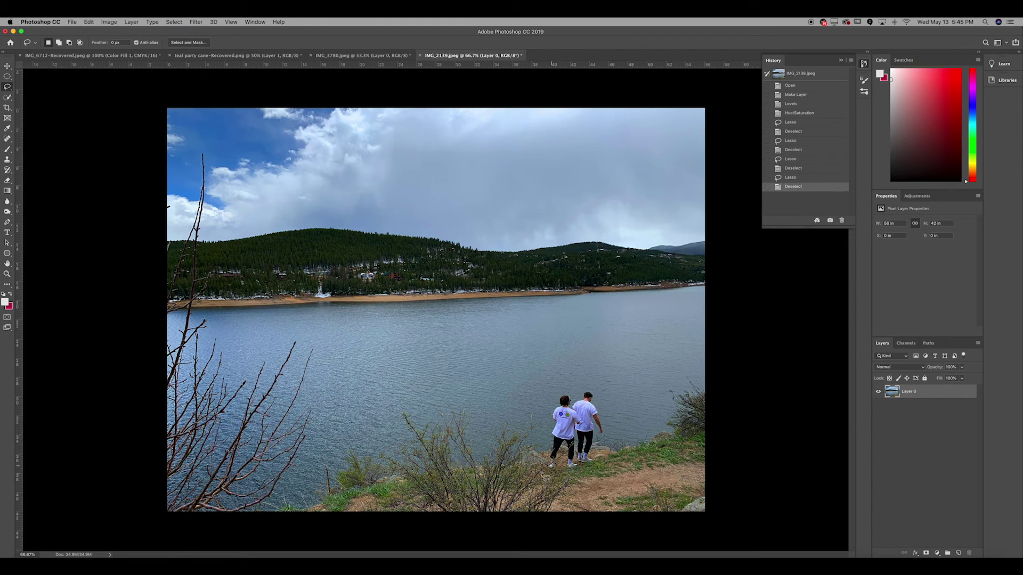
{"action": "mouse_move", "coordinate": [551, 461]}
{"action": "left_mouse_down"}
{"action": "mouse_move", "coordinate": [567, 394]}
{"action": "mouse_move", "coordinate": [592, 397]}
{"action": "mouse_move", "coordinate": [606, 435]}
{"action": "mouse_move", "coordinate": [596, 462]}
{"action": "mouse_move", "coordinate": [560, 472]}
{"action": "mouse_move", "coordinate": [550, 442]}
{"action": "left_mouse_up"}
{"action": "key", "text": "shift+BackSpace"}
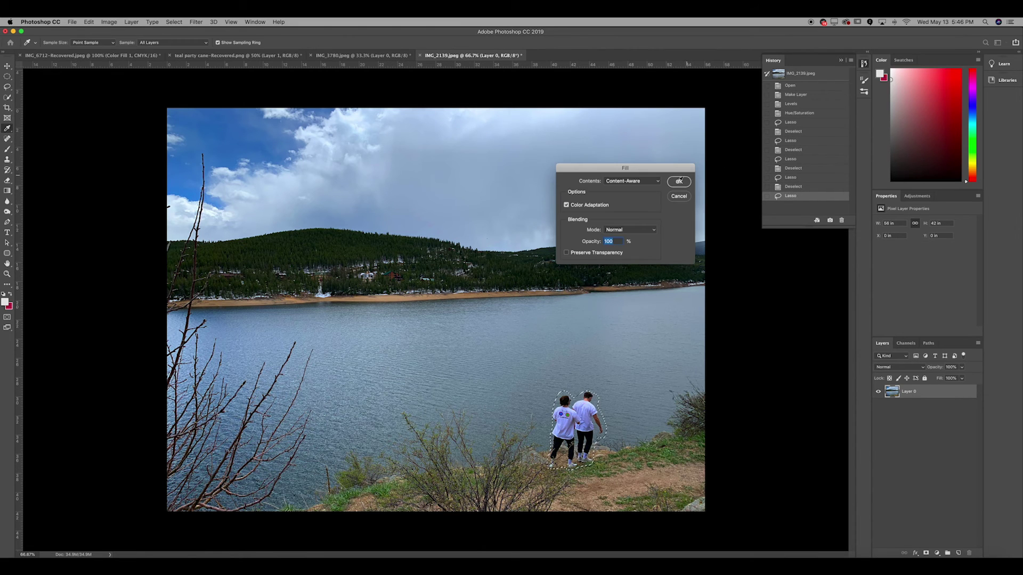
{"action": "left_click", "coordinate": [679, 181]}
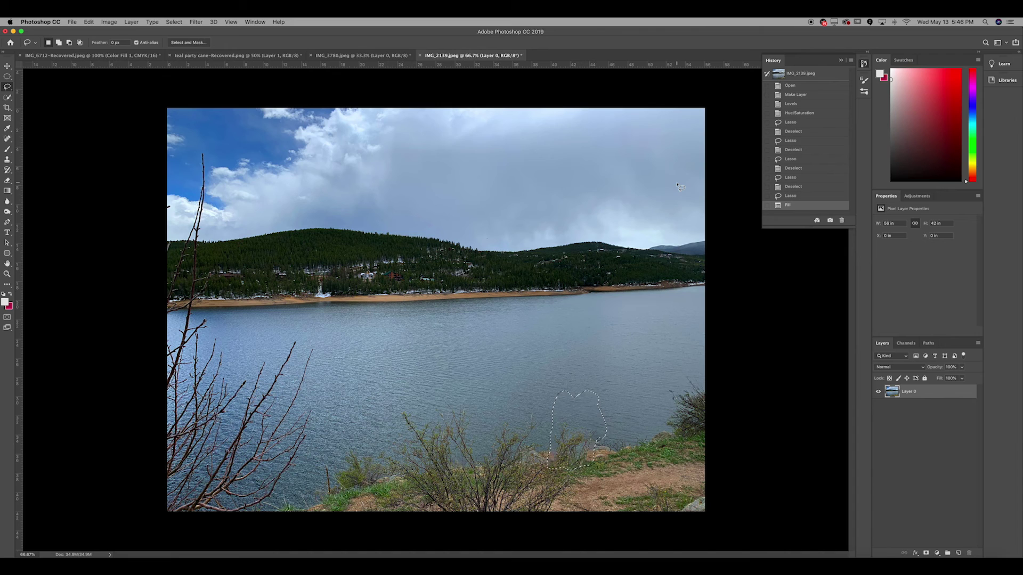
{"action": "key", "text": "super+d"}
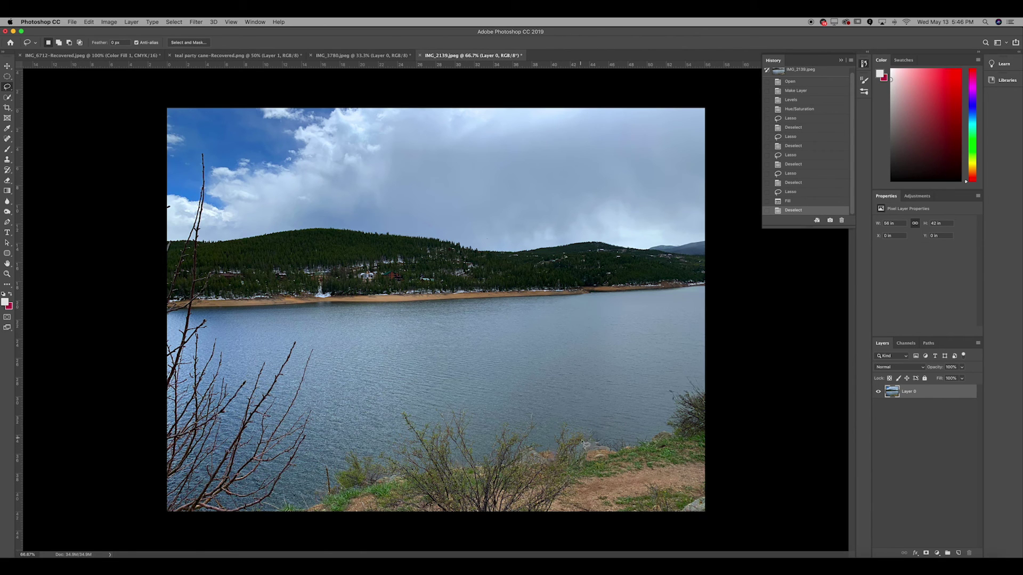
{"action": "left_click", "coordinate": [793, 184]}
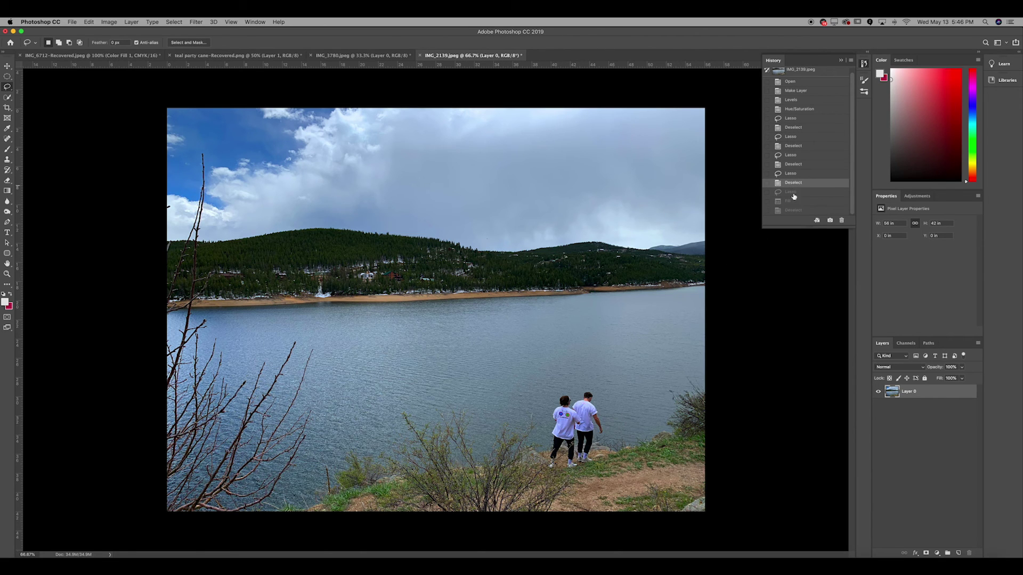
{"action": "left_click", "coordinate": [794, 211]}
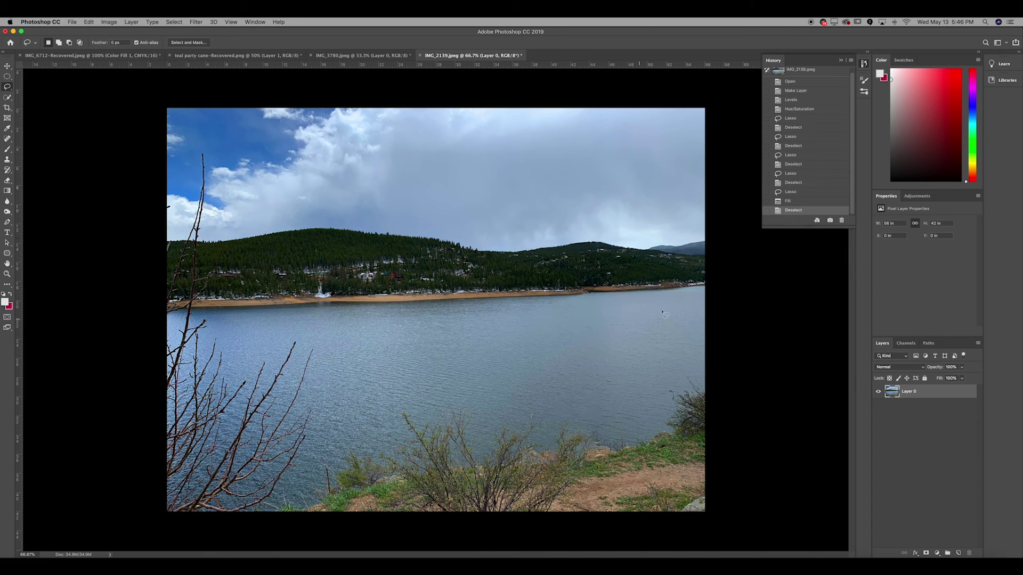
{"action": "left_click", "coordinate": [786, 201]}
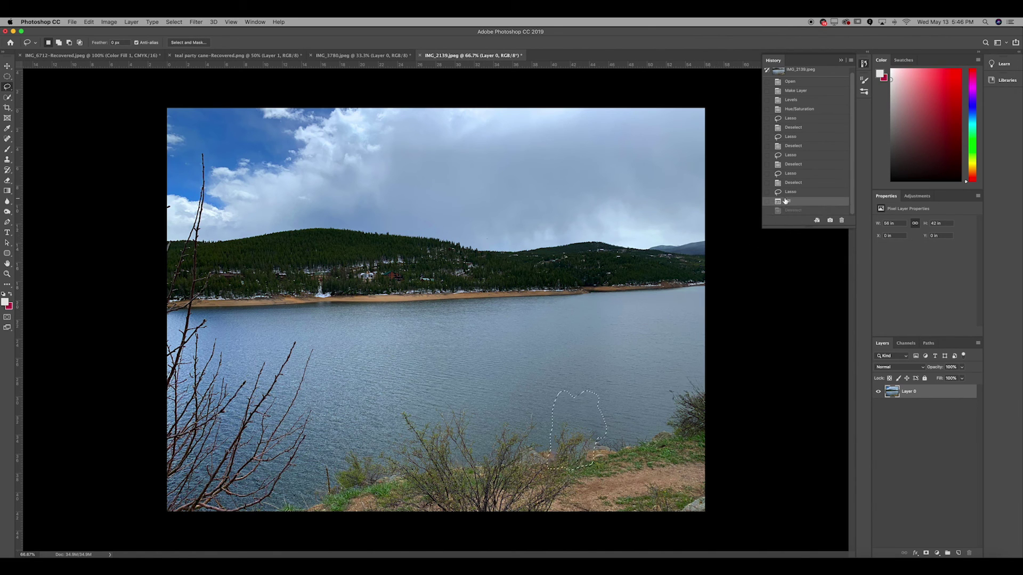
{"action": "key", "text": "super+shift+z"}
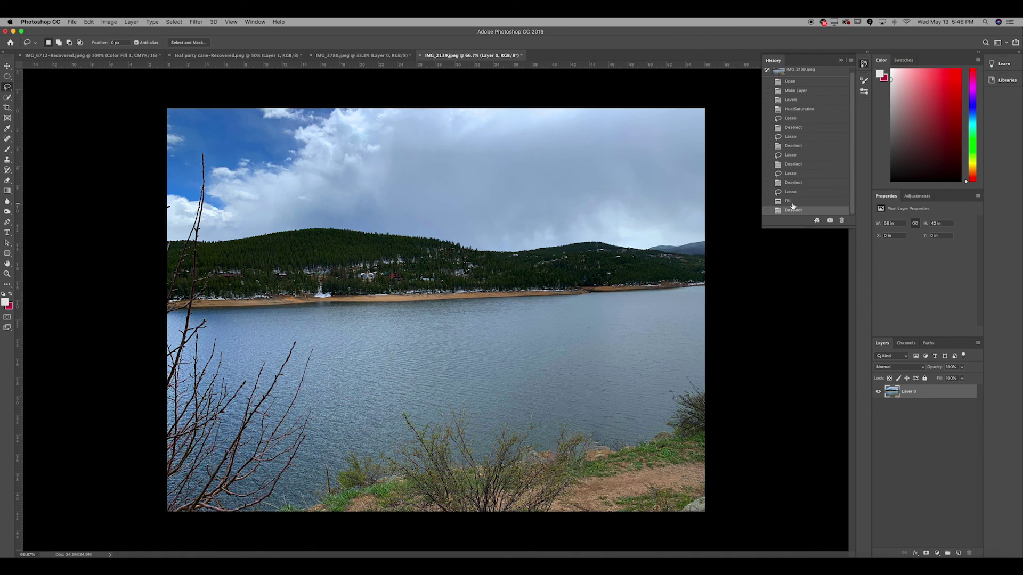